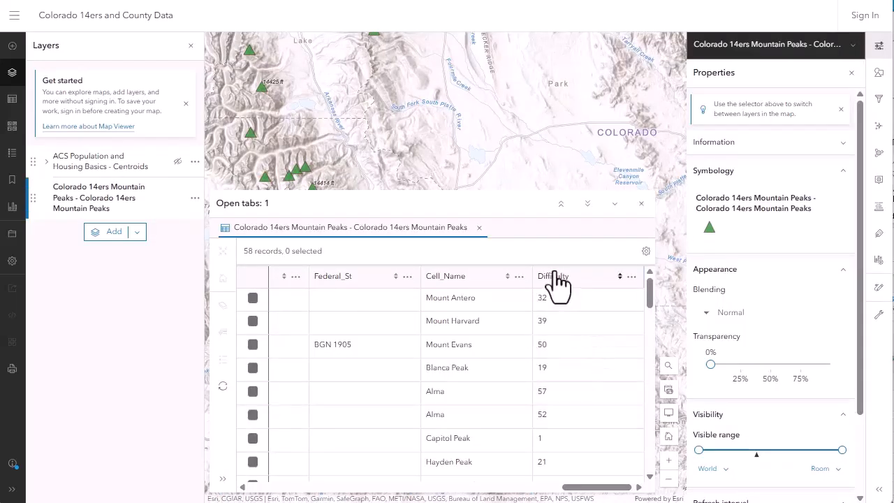
Sort the peaks attribute table by Difficulty in descending order and close the table.
left_click(554, 276)
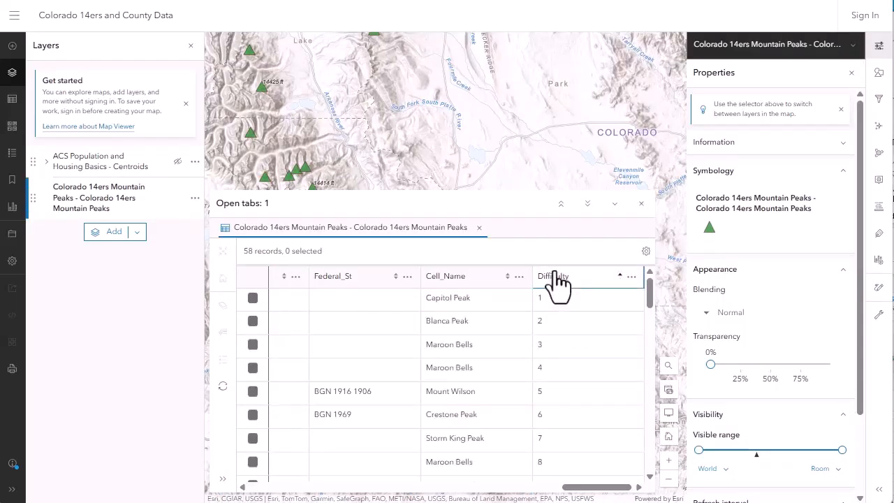
left_click(553, 276)
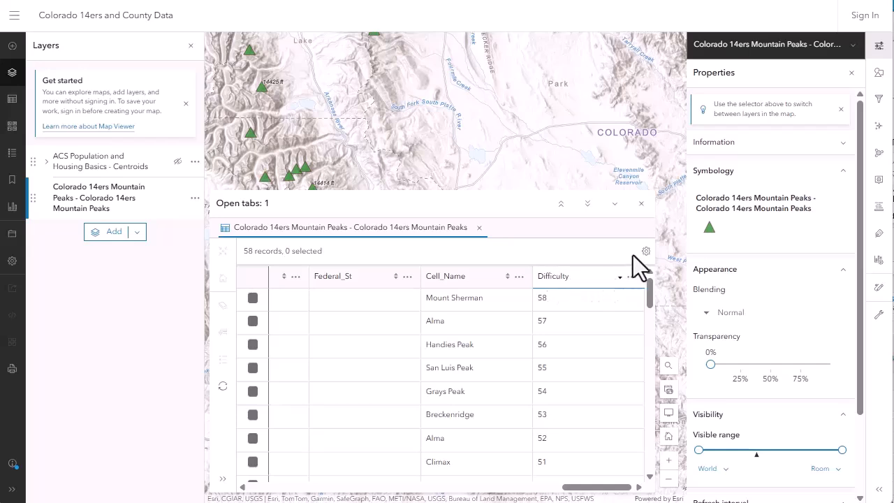
left_click(641, 203)
Style the peaks layer by the Difficulty field using the Color and Size style.
left_click(878, 71)
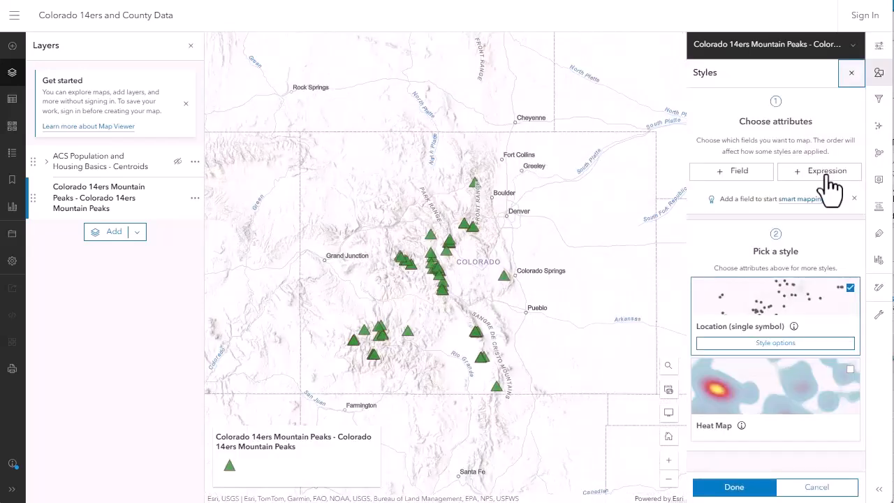
left_click(764, 170)
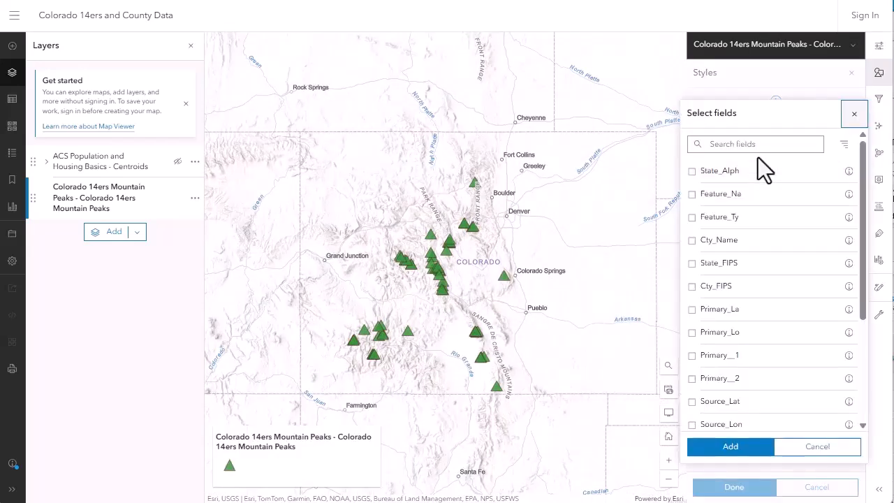
scroll(838, 219, "down", 5)
left_click(692, 419)
left_click(720, 450)
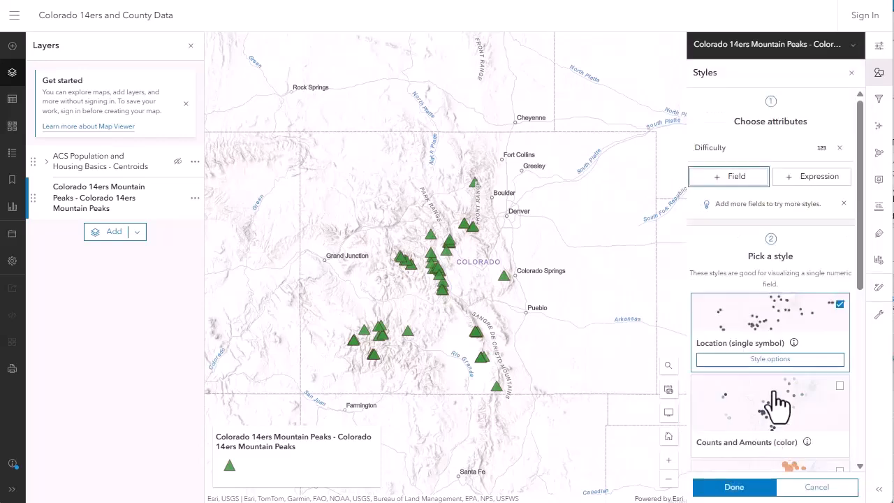
left_click(774, 375)
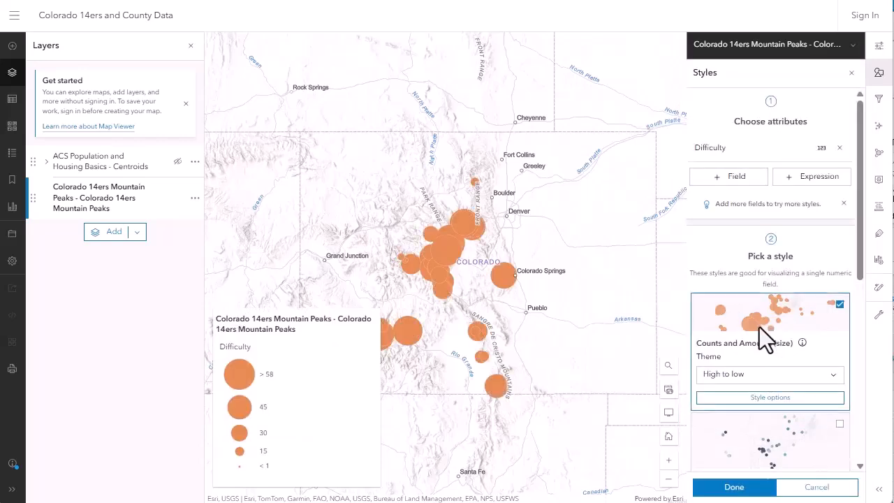
left_click(775, 418)
left_click(776, 409)
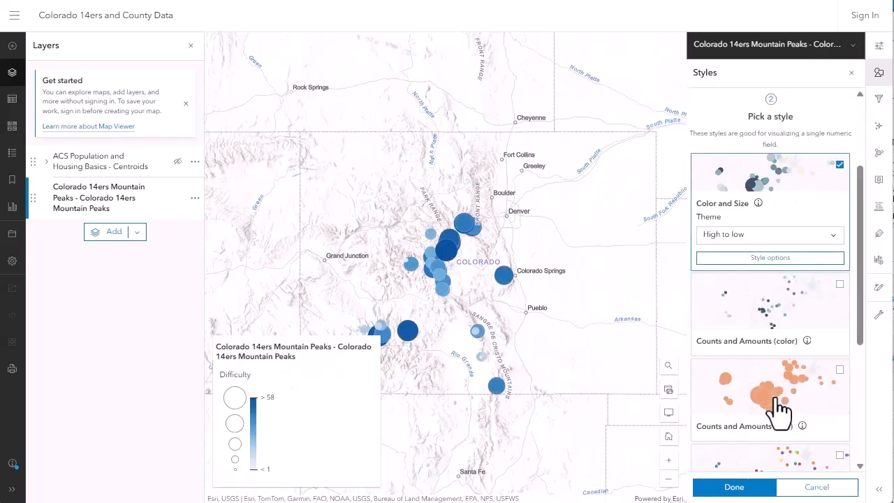
Remove the Difficulty attribute from the layer's style.
left_click_drag(496, 259, 503, 223)
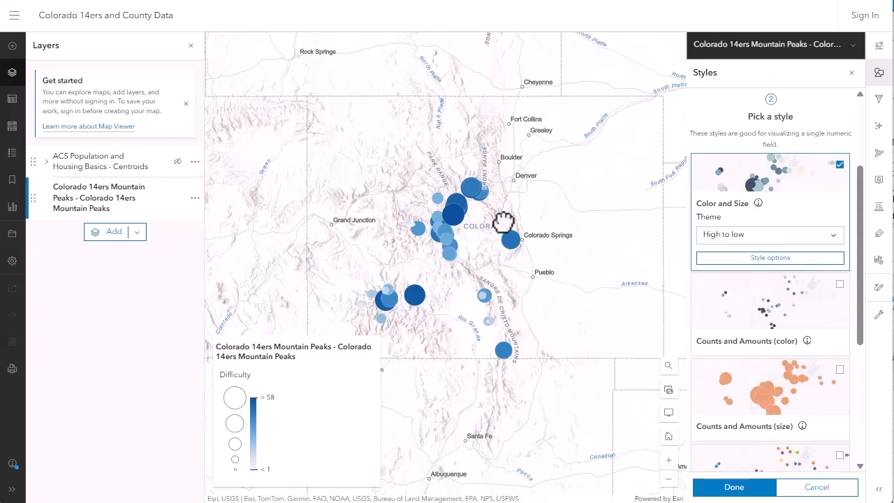
scroll(804, 160, "up", 3)
left_click(844, 150)
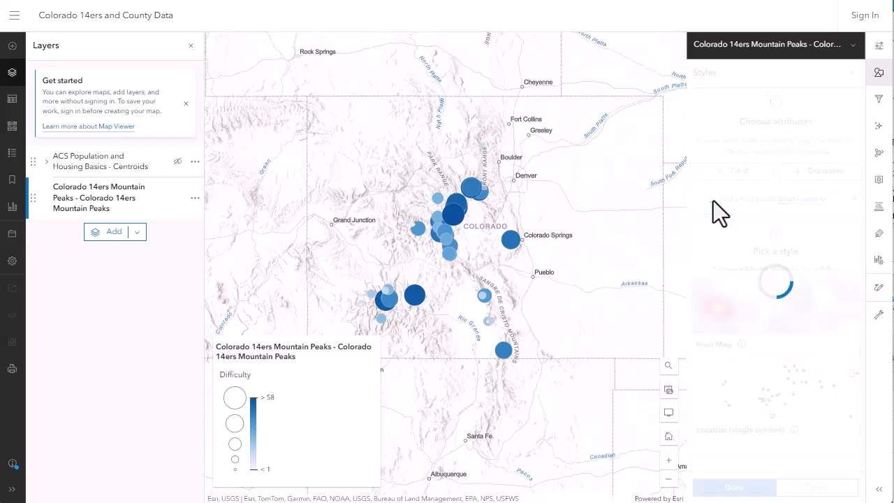
Create a scatterplot chart with Elevation on the X-axis and Difficulty on the Y-axis, showing the linear trend.
left_click(878, 262)
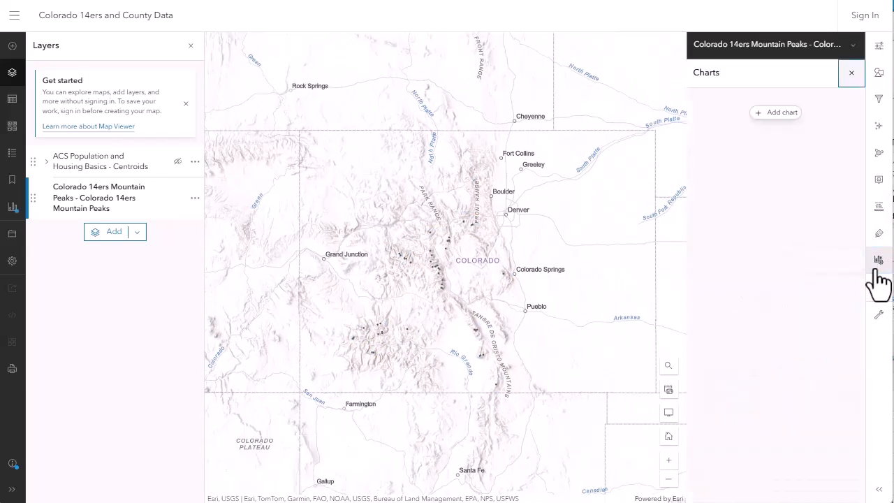
left_click(769, 116)
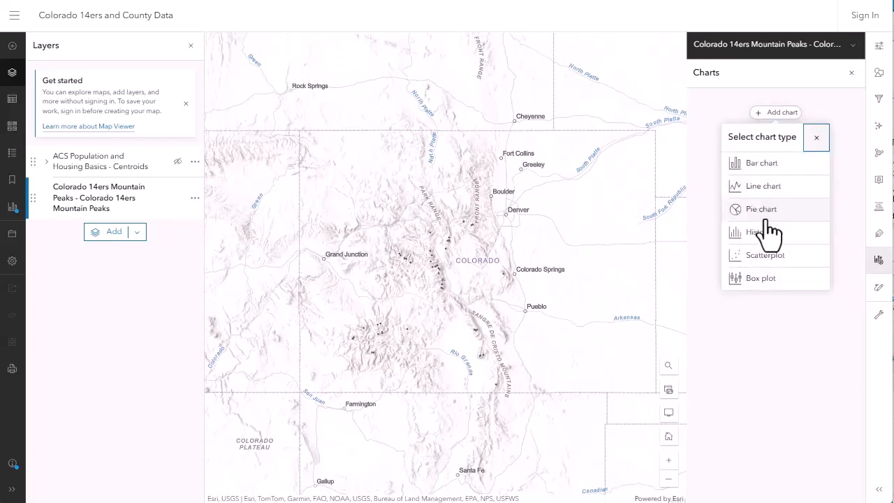
left_click(768, 256)
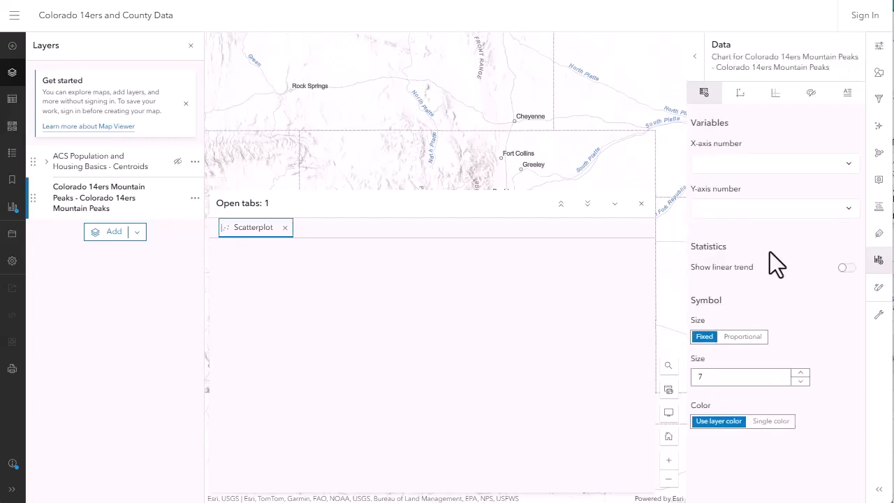
left_click(778, 213)
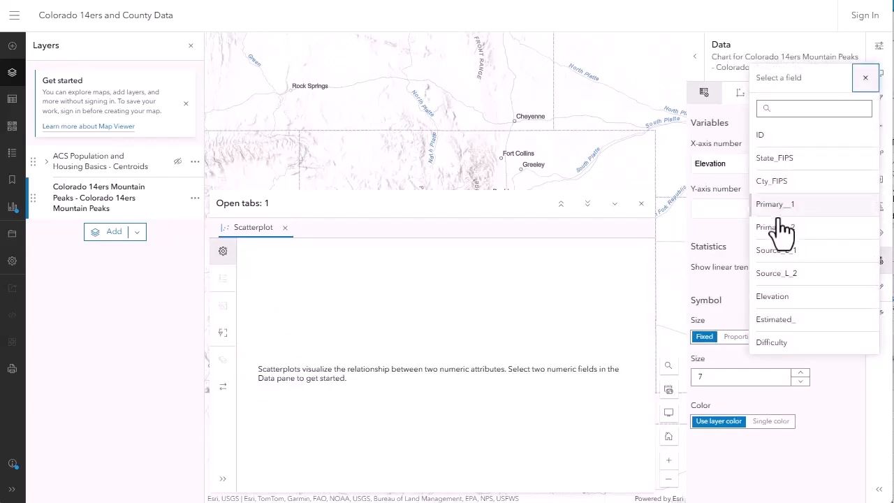
left_click(772, 342)
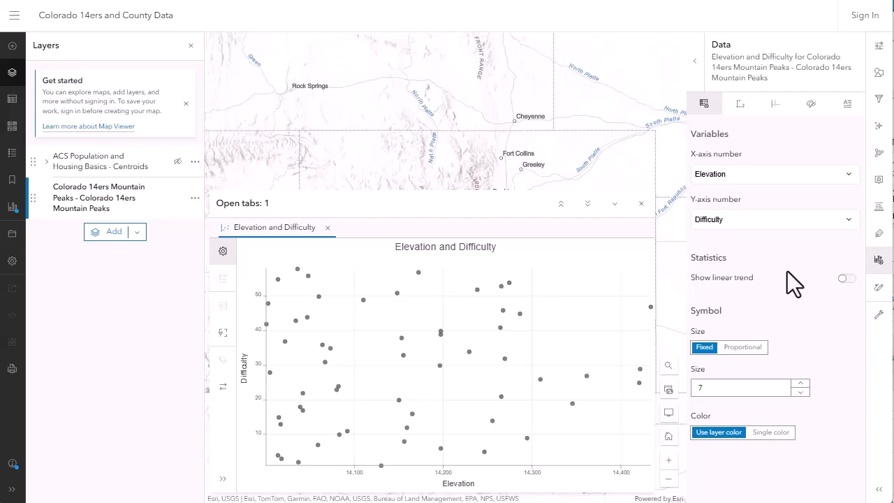
left_click(845, 278)
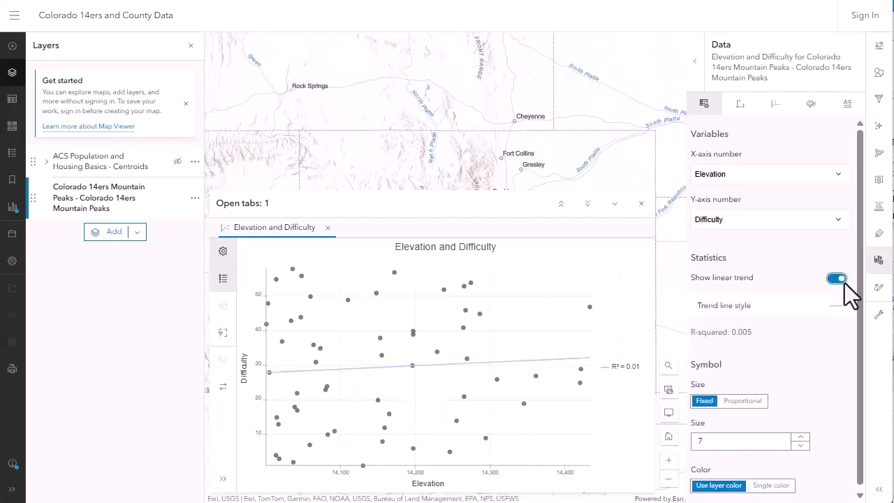
Select the highest-elevation points in the scatterplot and inspect the matching peak's details.
left_click(589, 307)
left_click_drag(451, 98, 447, 28)
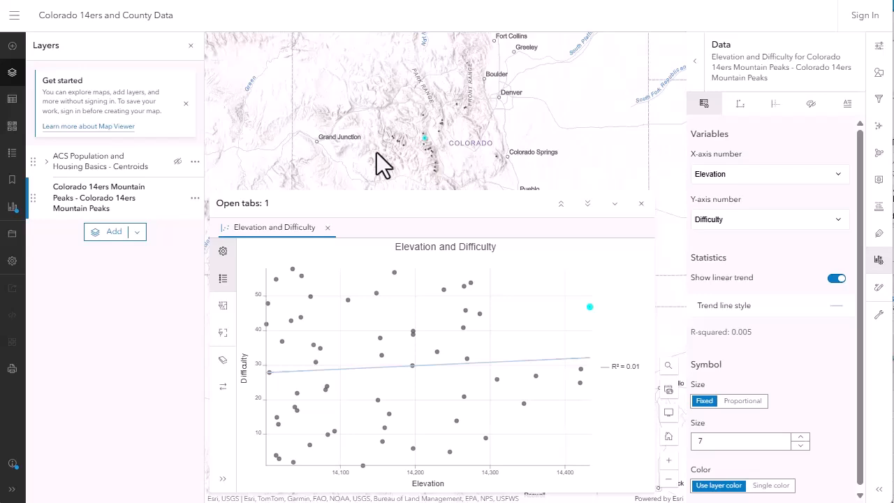
left_click(581, 369)
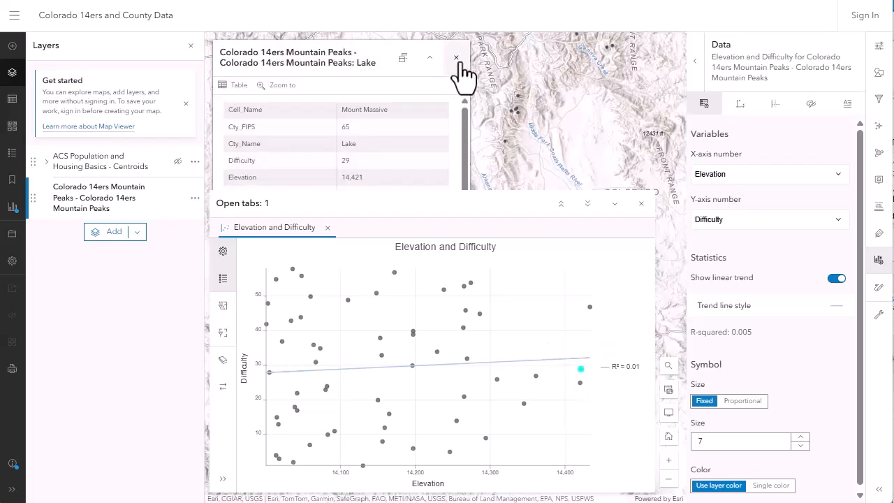
left_click(457, 60)
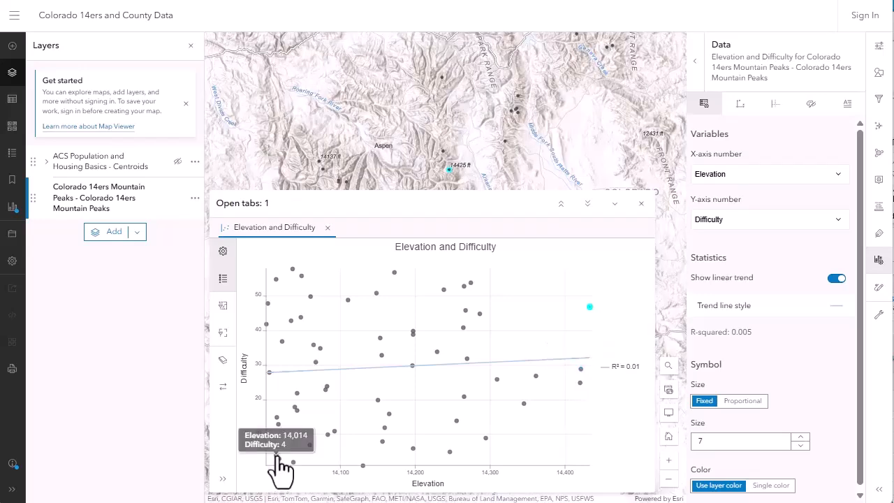
Inspect the lowest-difficulty point in the scatterplot and its peak on the map.
mouse_move(294, 462)
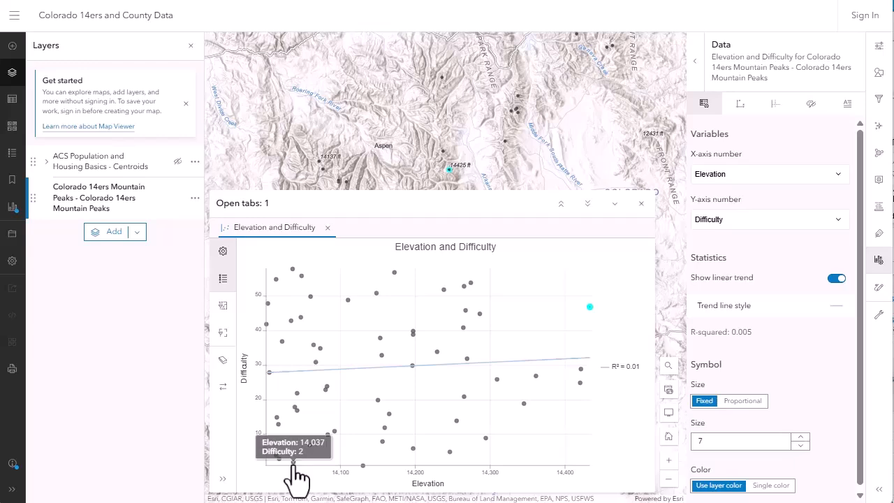
mouse_move(363, 465)
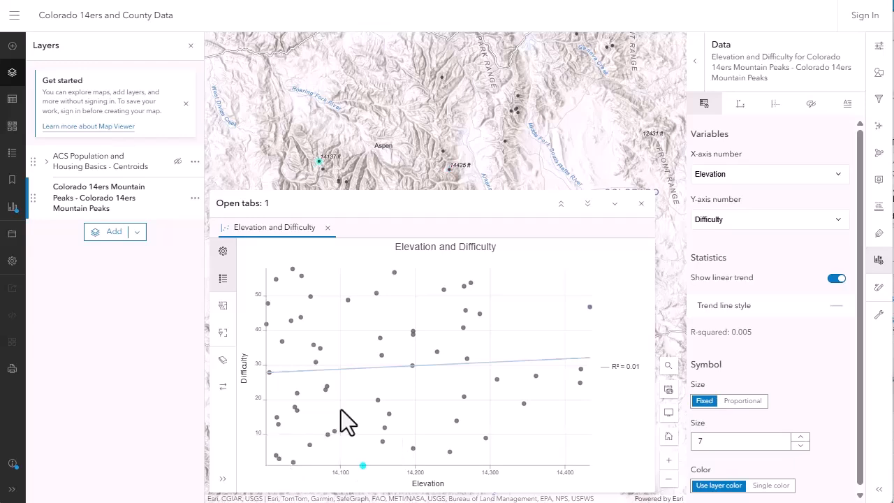
left_click(320, 165)
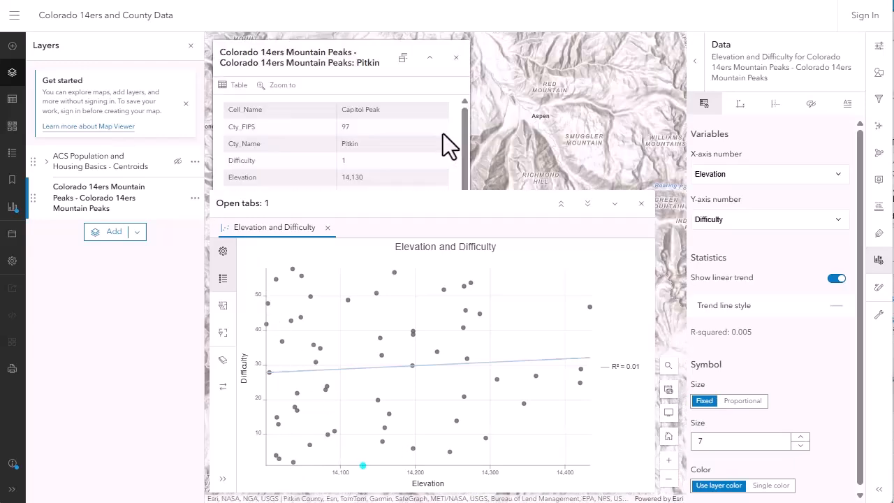
left_click(613, 203)
left_click(456, 58)
scroll(319, 168, "up", 5)
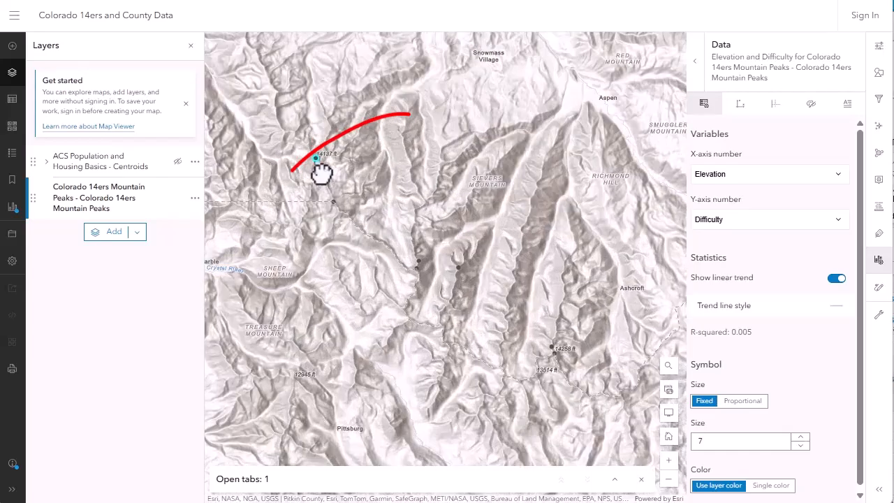
scroll(347, 236, "up", 3)
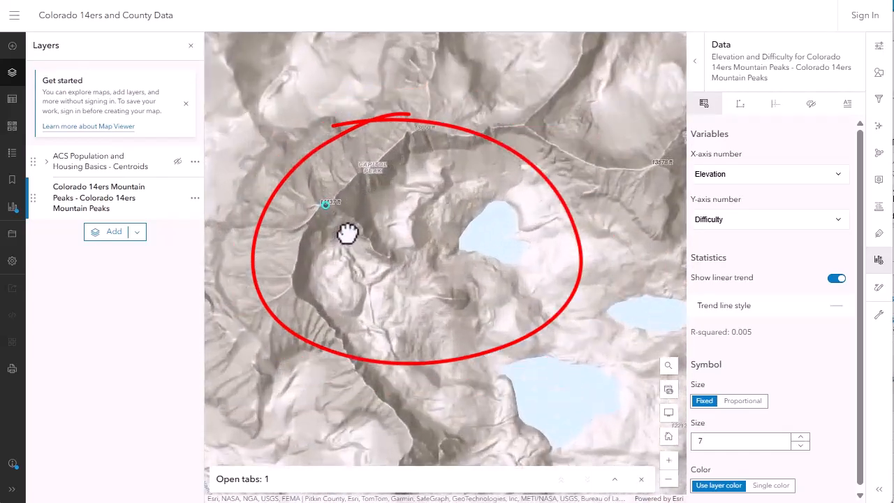
scroll(477, 267, "down", 5)
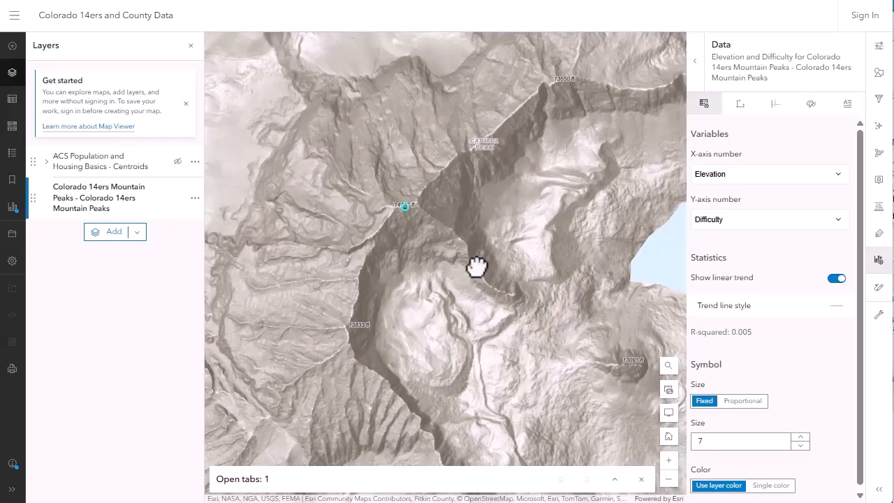
Select points in the scatterplot and examine where those peaks lie on the map.
left_click(615, 479)
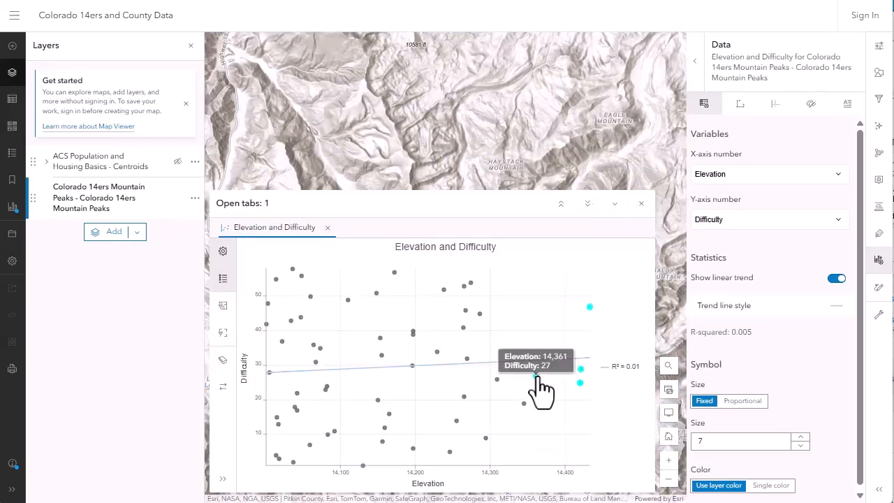
left_click(536, 375, "ctrl")
left_click_drag(497, 159, 534, 85)
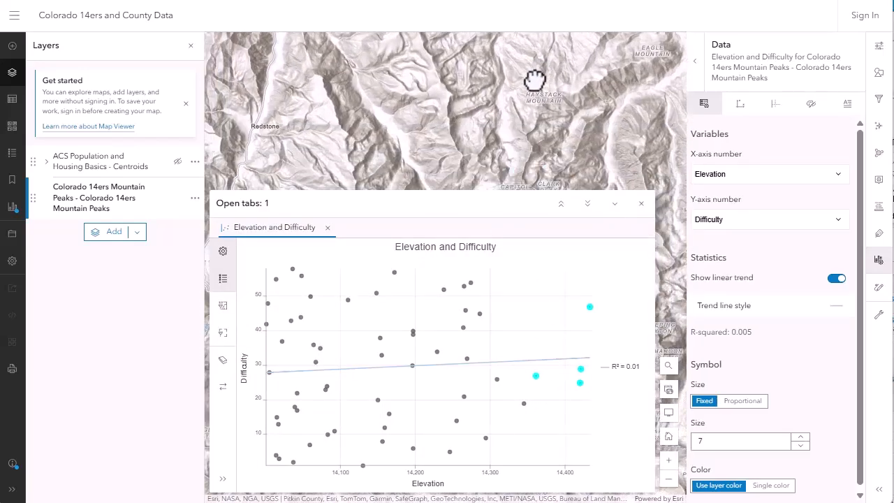
left_click(615, 204)
scroll(529, 306, "down", 4)
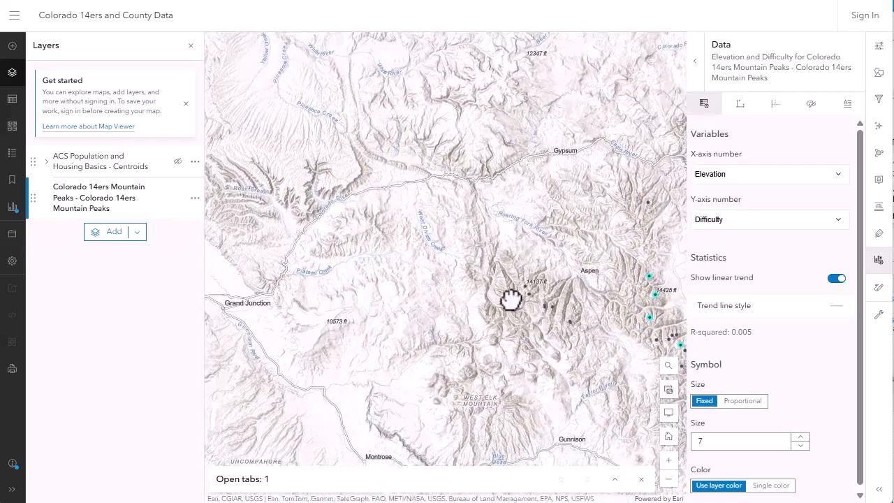
left_click_drag(510, 298, 405, 264)
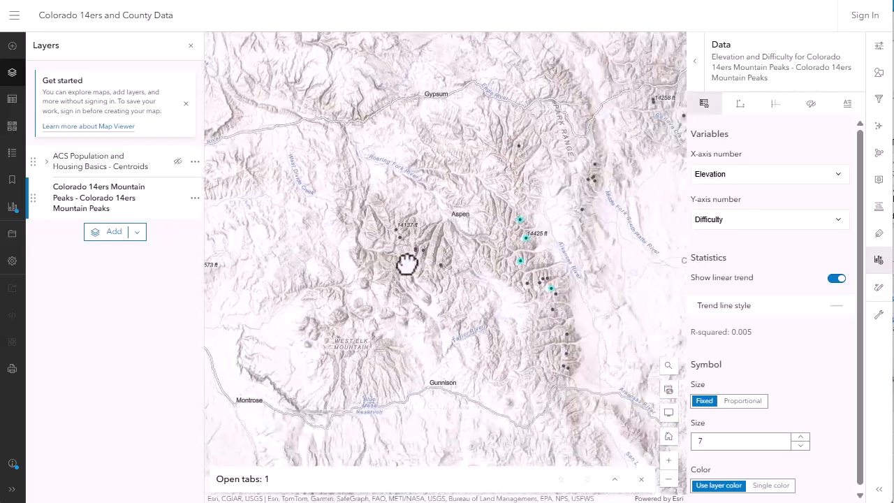
left_click_drag(558, 279, 427, 262)
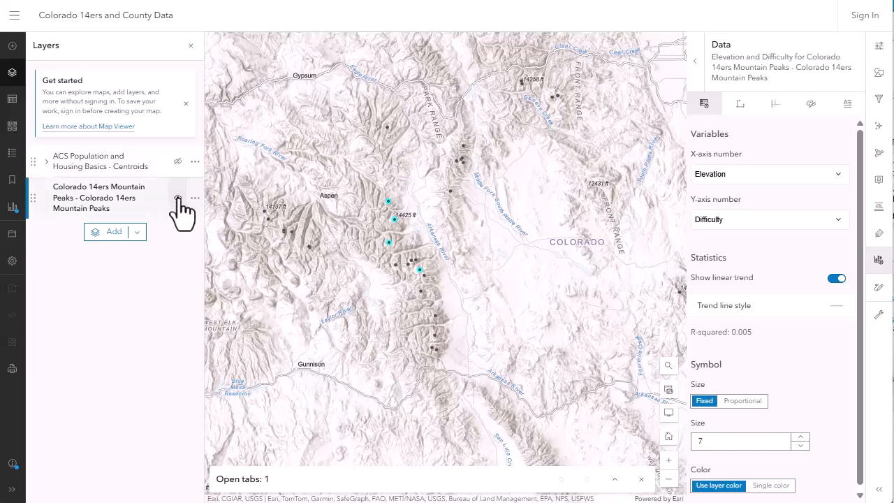
Style the peaks layer by the Elevation field.
left_click(132, 215)
left_click(133, 215)
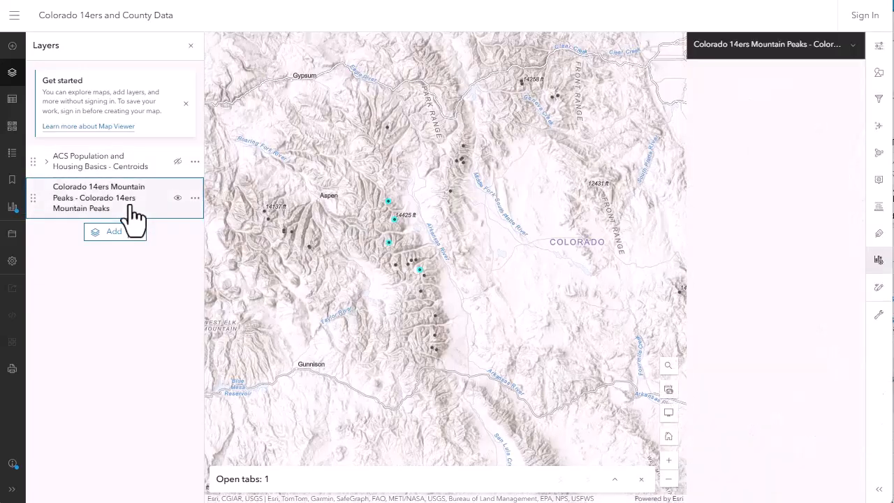
left_click(879, 72)
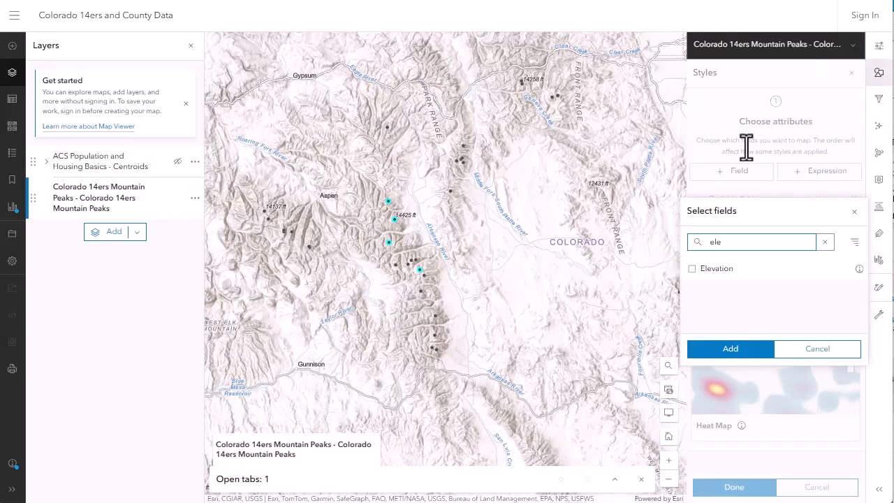
left_click(713, 271)
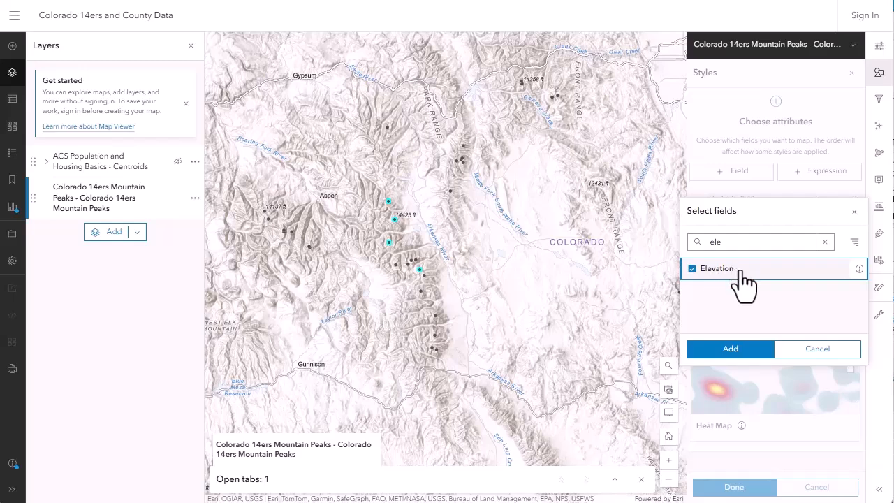
left_click(742, 349)
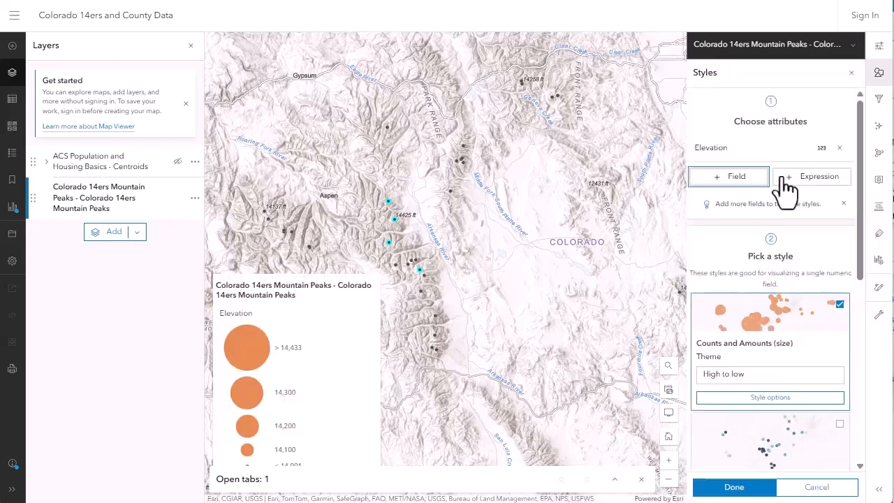
Add the Difficulty field to the style and choose the Color and Size style.
left_click(766, 183)
left_click(740, 143)
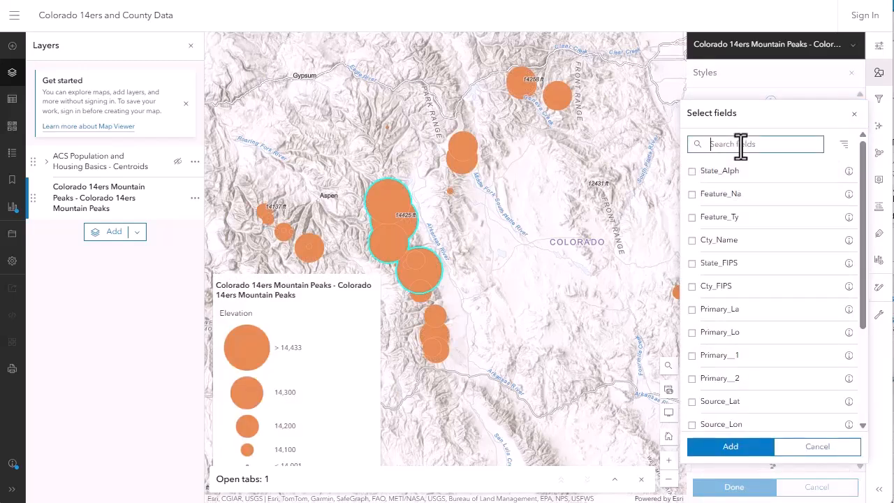
type("diff")
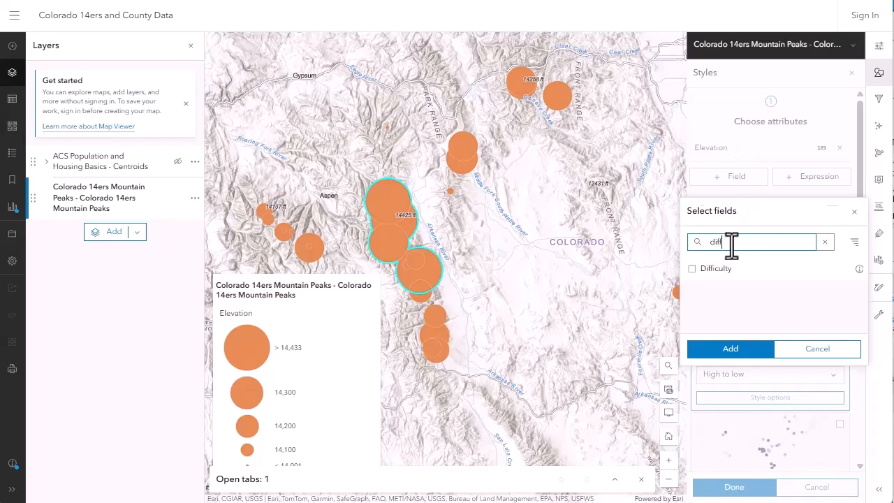
left_click(716, 268)
left_click(730, 348)
left_click(719, 320)
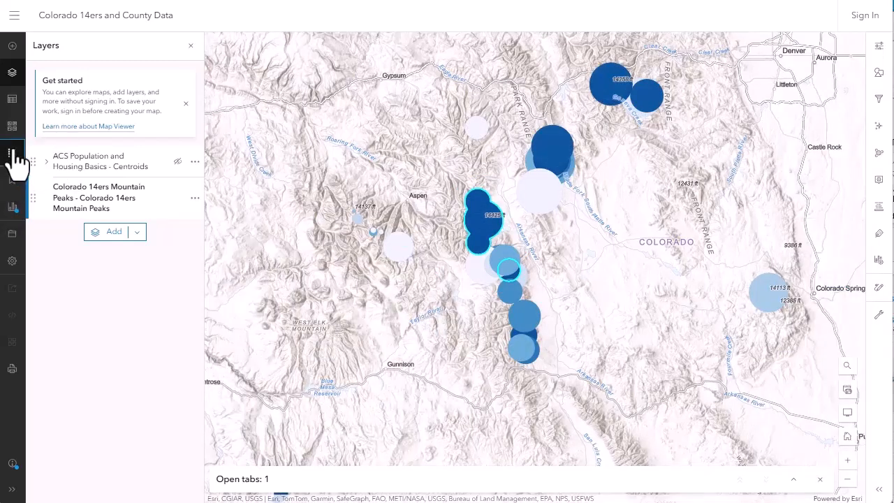
Review the legend for the peaks layer's elevation and difficulty styling across the map.
left_click(12, 152)
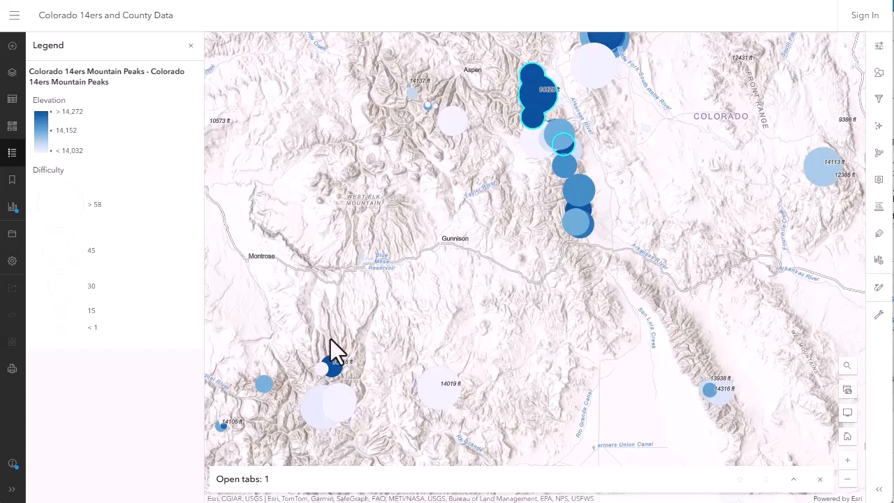
scroll(333, 349, "down", 5)
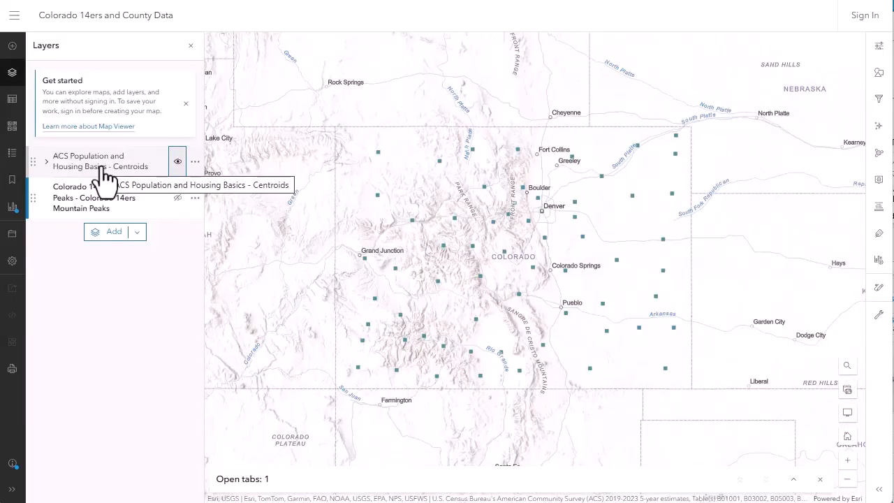
Open the County sublayer of ACS Population and Housing Basics - Centroids and add a scatterplot chart to it.
left_click(104, 176)
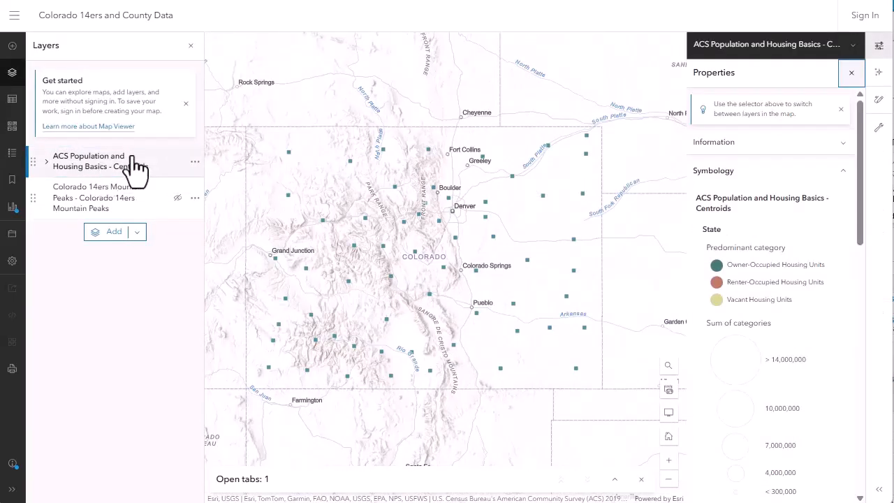
left_click(89, 225)
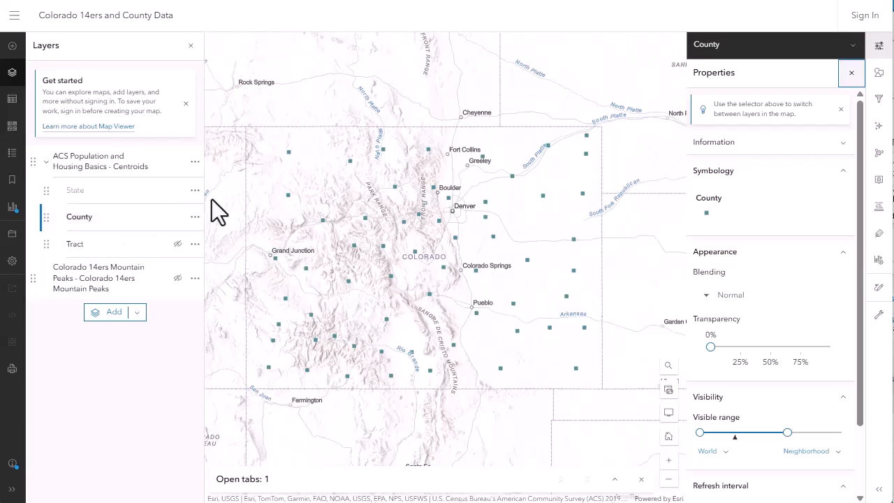
left_click(878, 259)
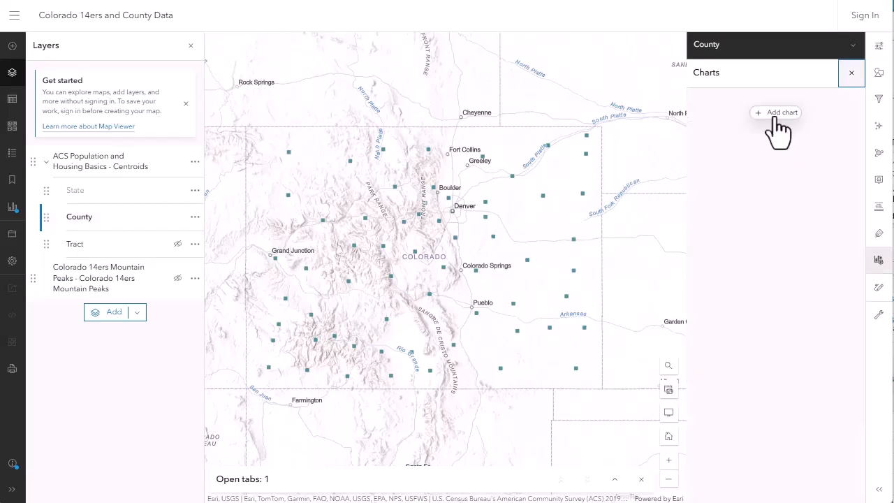
left_click(775, 112)
left_click(763, 260)
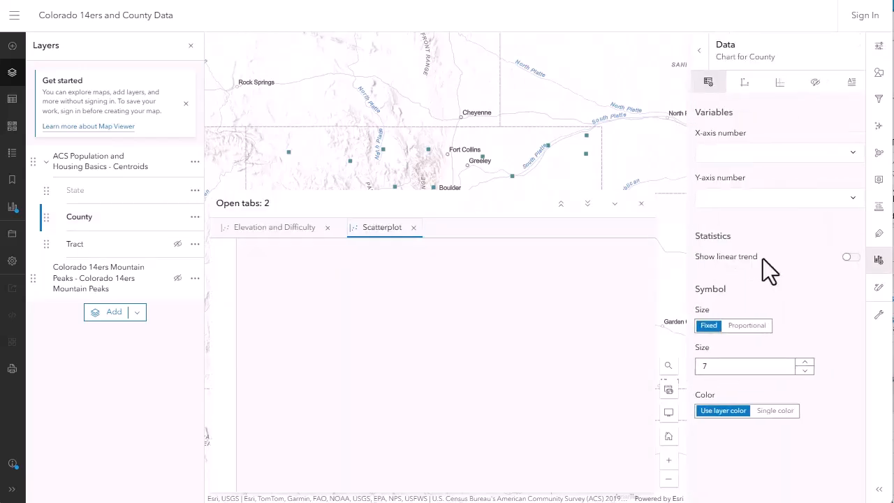
Set the scatterplot's X axis to Median Household Income and Y axis to Median Home Value, and show the linear trend.
left_click(751, 154)
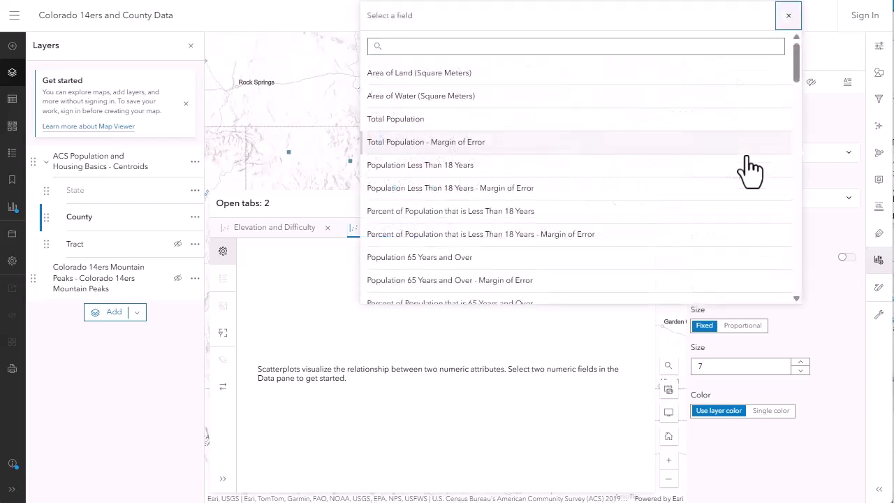
type("income")
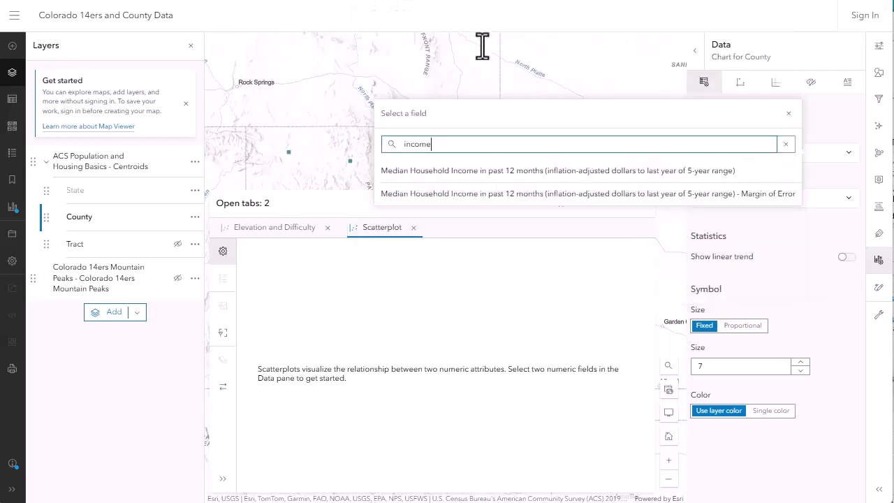
left_click(513, 175)
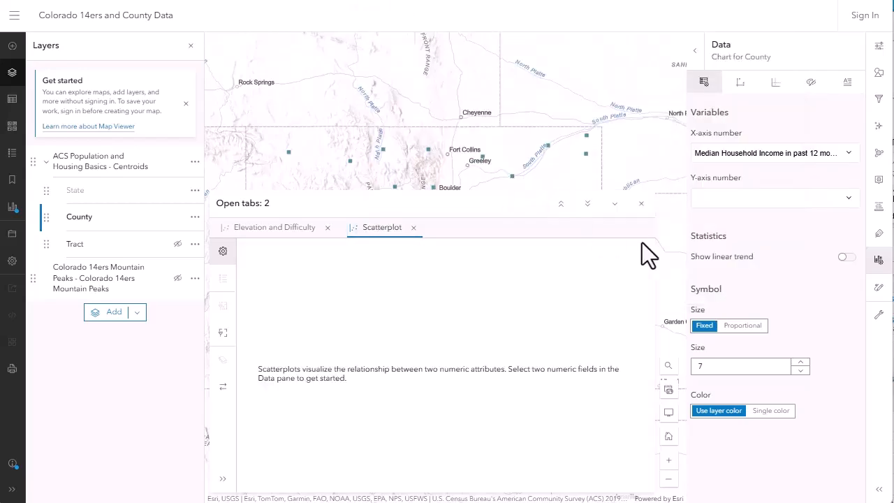
left_click(733, 200)
type("val")
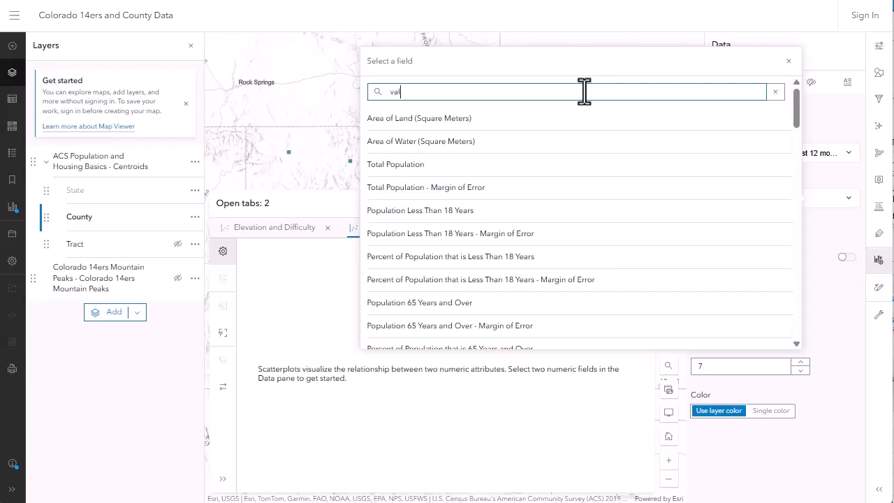
type("ue")
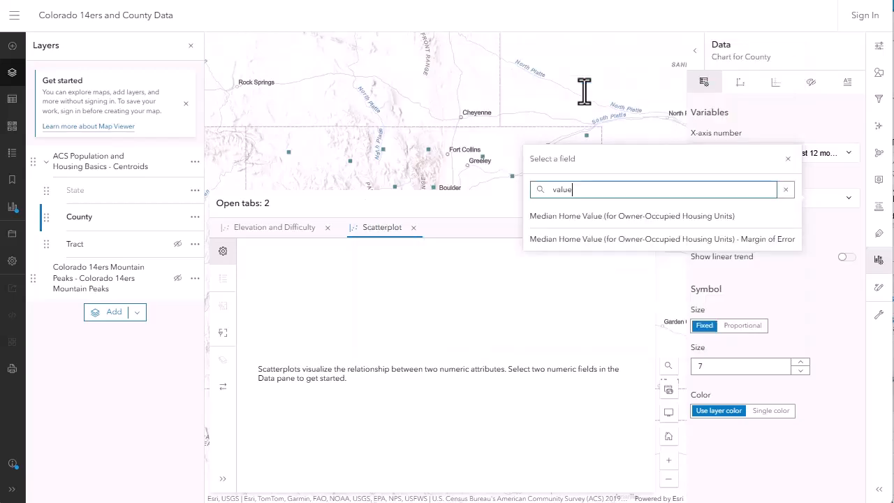
left_click(632, 212)
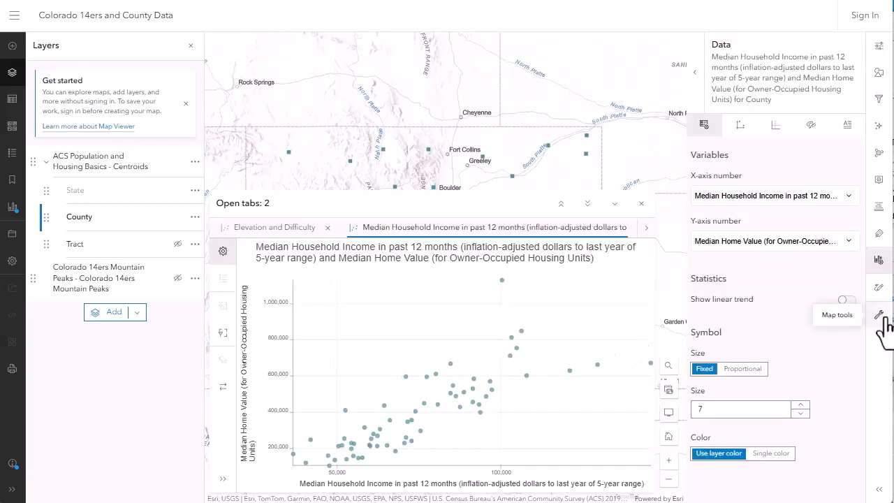
left_click(843, 300)
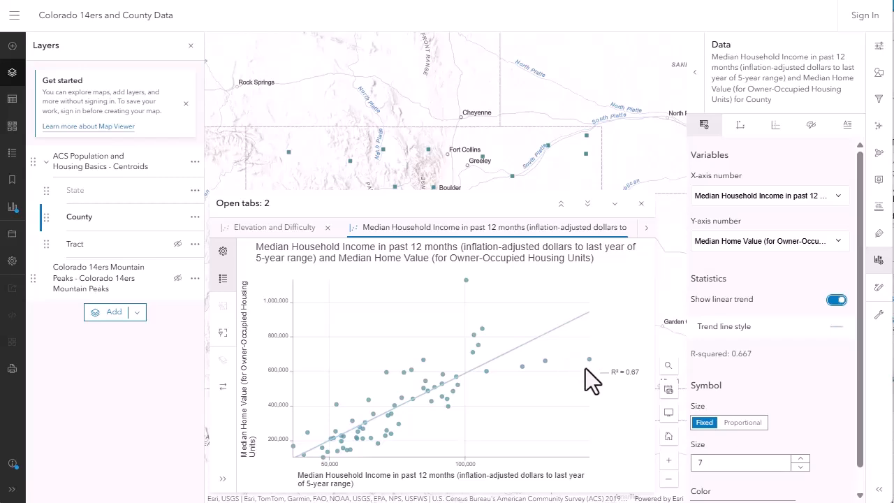
Select outlying points in the scatterplot and examine those counties' pop-ups on the map.
left_click(589, 359)
left_click_drag(465, 168, 470, 144)
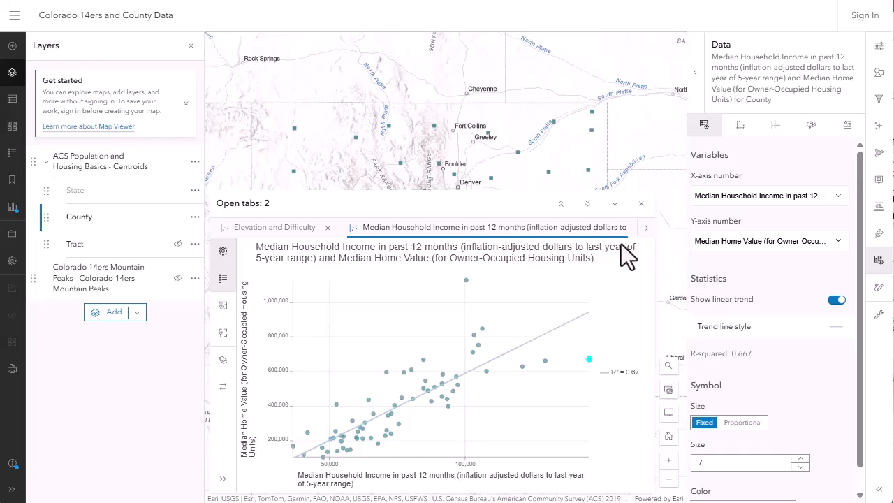
left_click(588, 203)
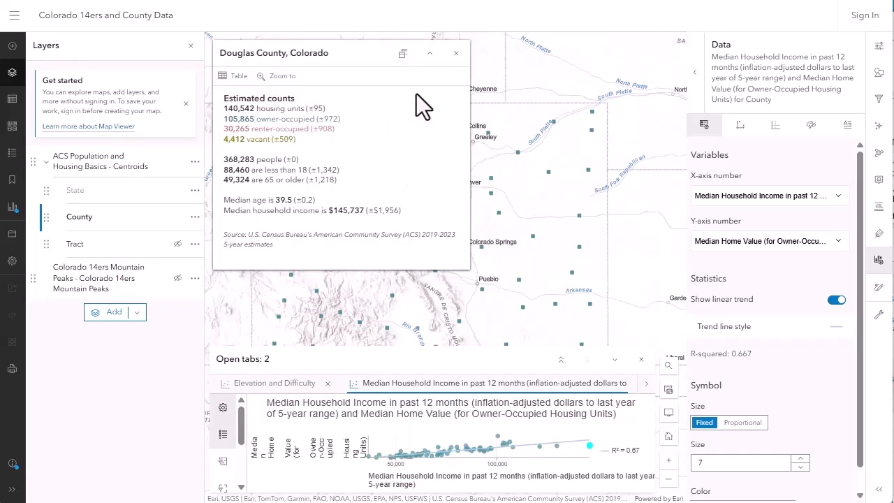
left_click(456, 53)
left_click(560, 359)
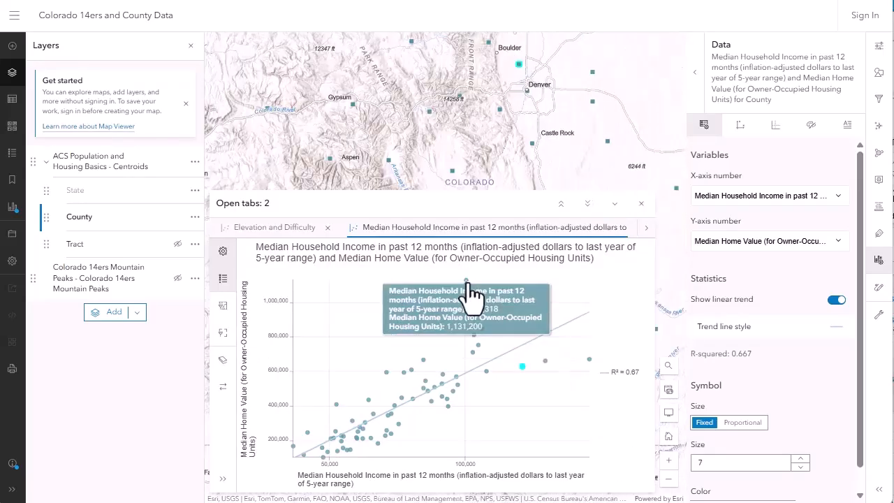
scroll(342, 168, "up", 1)
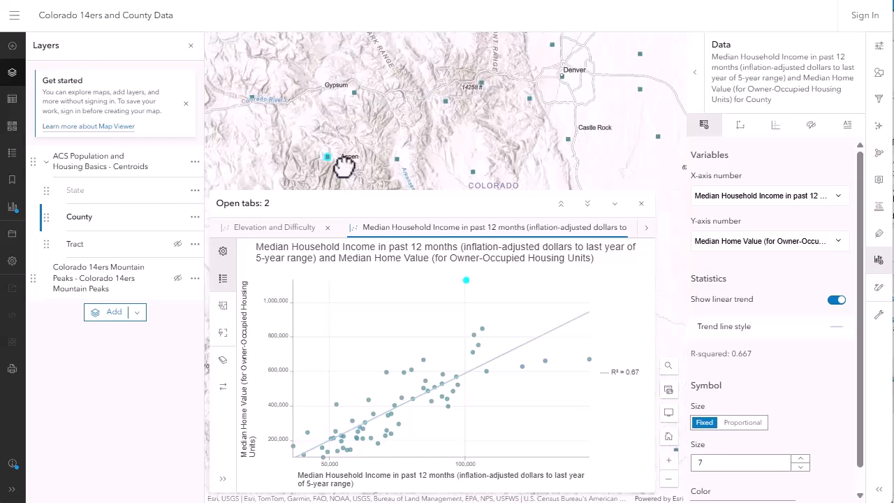
left_click(315, 152)
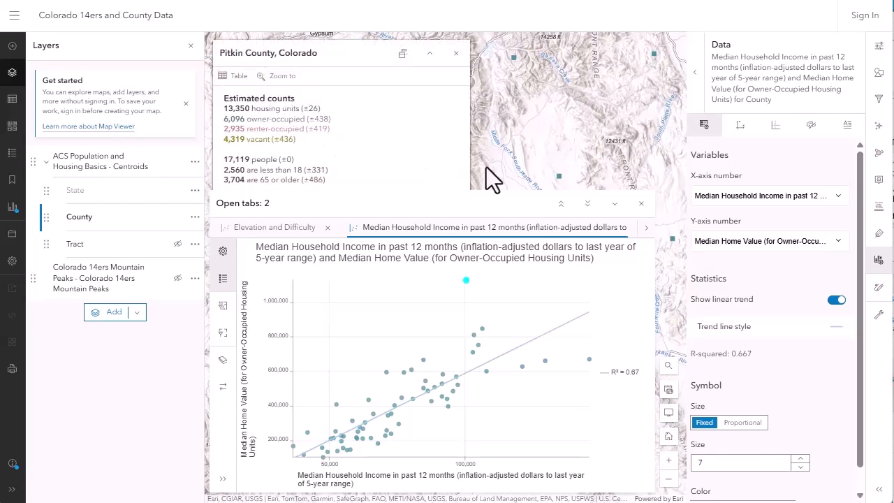
left_click(438, 62)
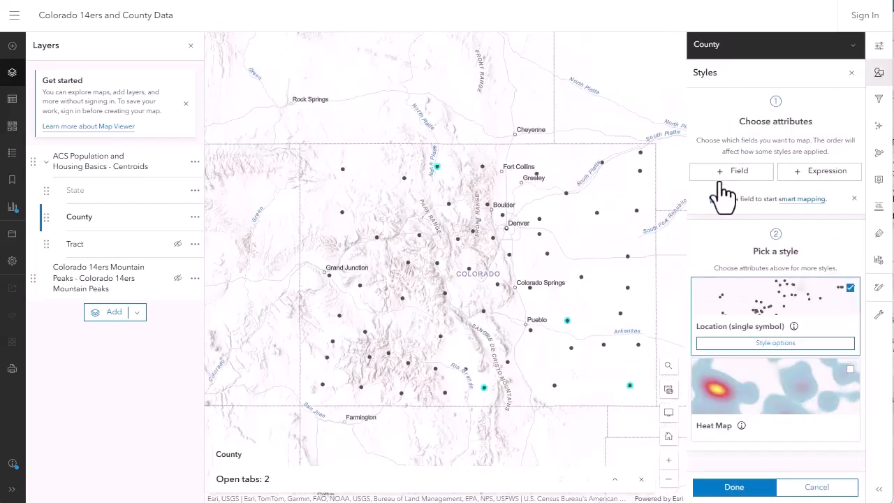
Style the County layer by the Median Household Income field.
left_click(719, 174)
left_click(749, 144)
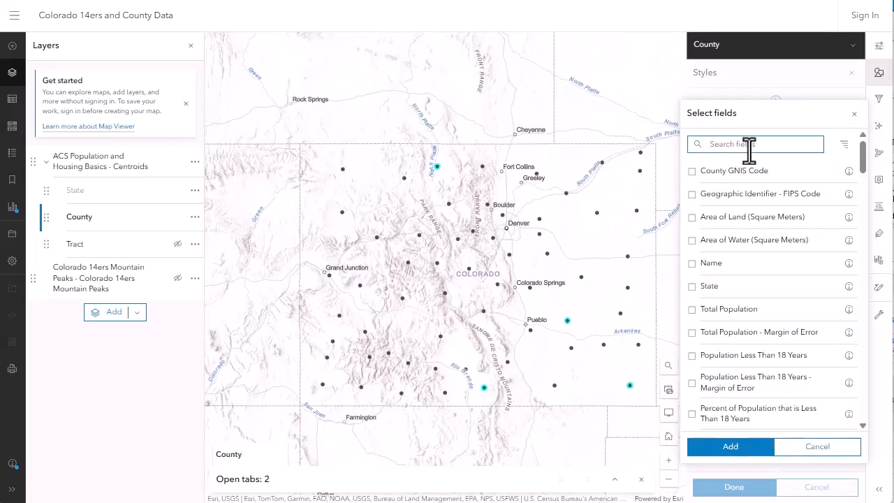
type("income")
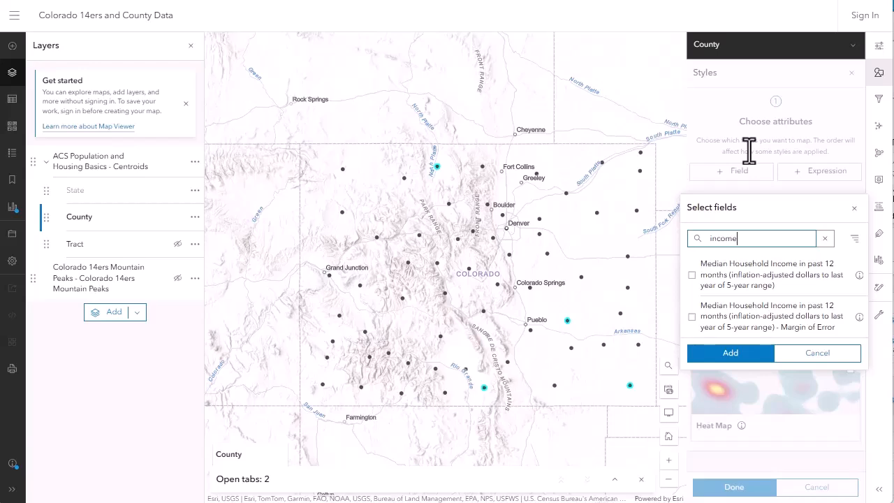
left_click(798, 280)
left_click(762, 354)
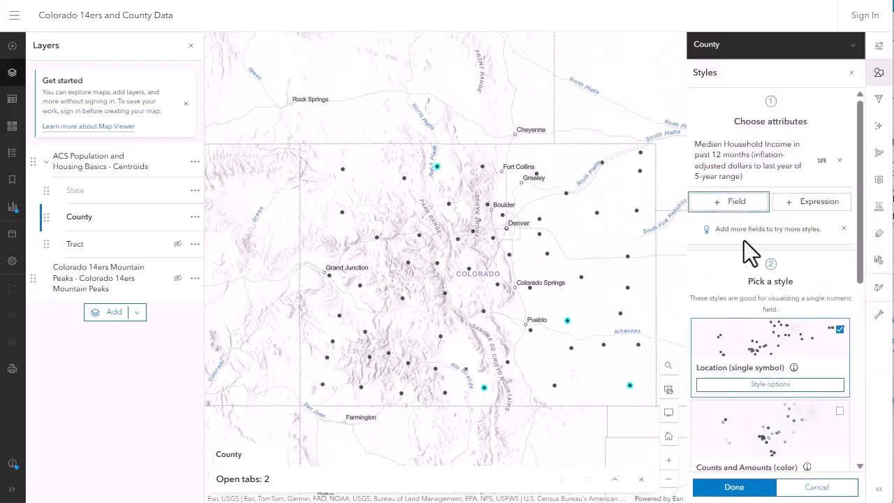
Add Median Home Value to the County style and apply the Color and Size style.
left_click(738, 201)
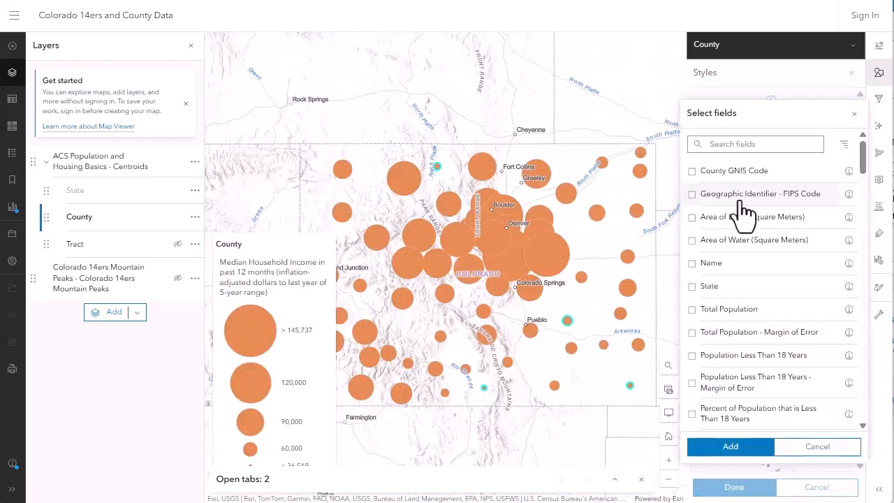
left_click(739, 146)
type("value")
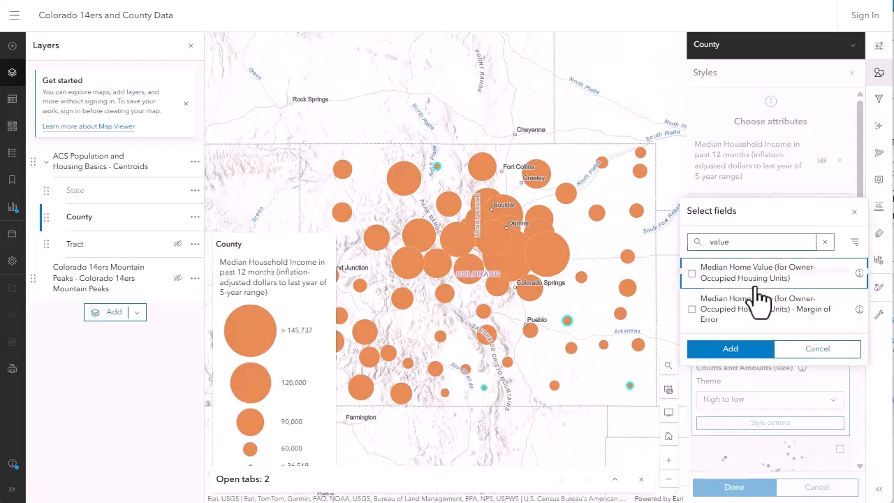
left_click(760, 278)
left_click(715, 349)
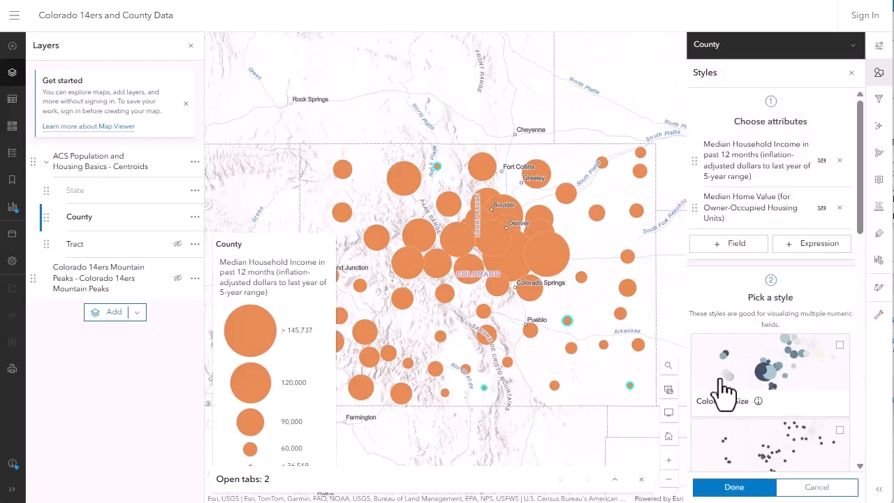
left_click(726, 370)
left_click(697, 491)
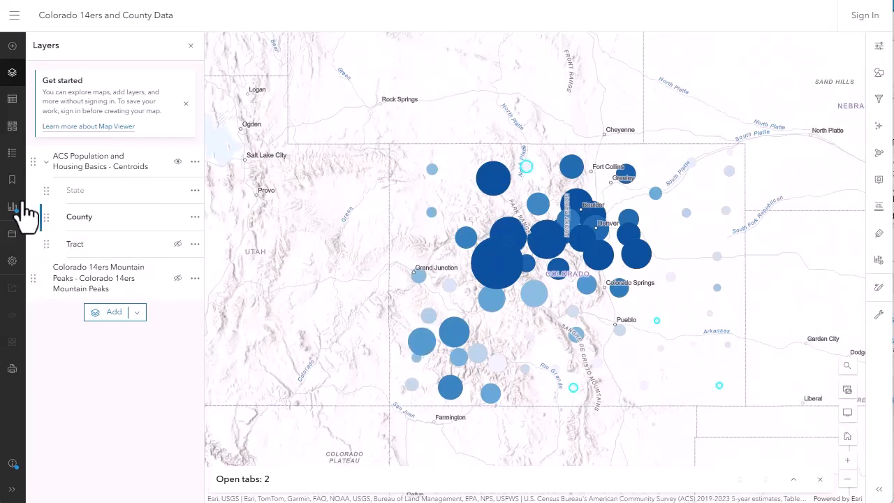
Open the legend and inspect county pop-ups on the newly styled map.
left_click(12, 152)
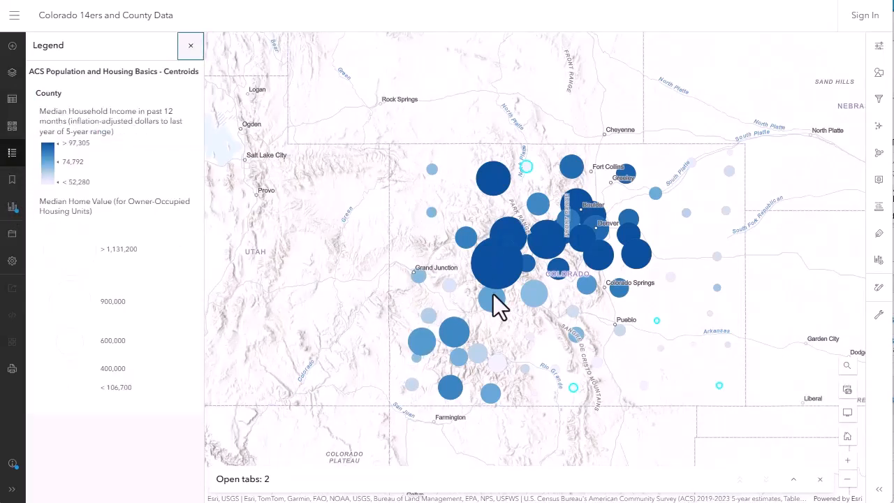
left_click(495, 259)
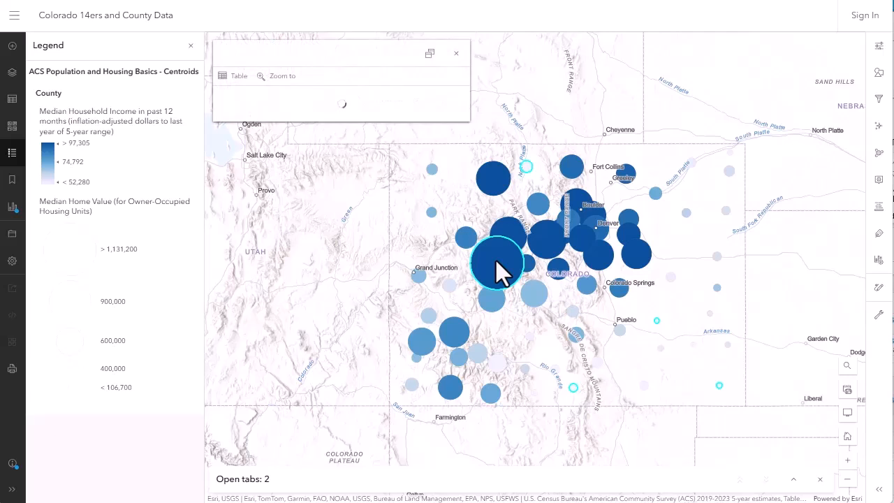
left_click(549, 241)
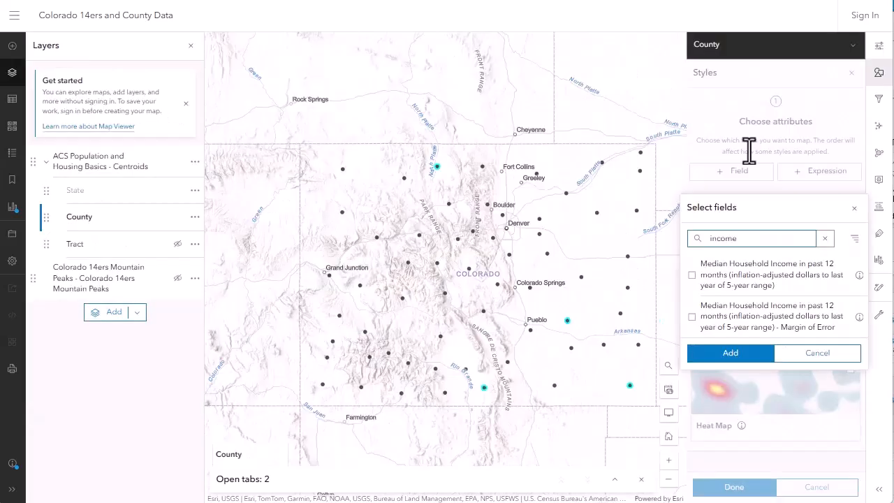
Add the Median Household Income field to the County layer's style.
left_click(794, 269)
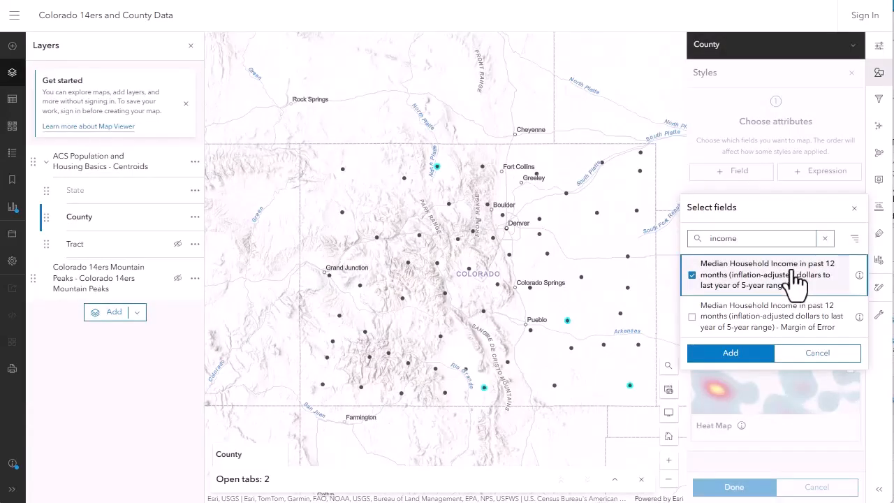
left_click(755, 357)
left_click(755, 358)
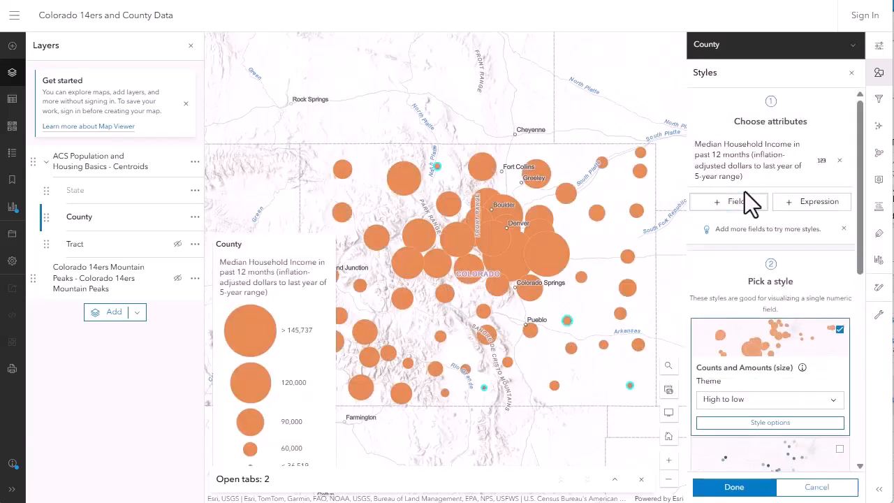
Add the Median Home Value (for Owner-Occupied Housing Units) field to the County style and apply the Color and Size style.
left_click(739, 203)
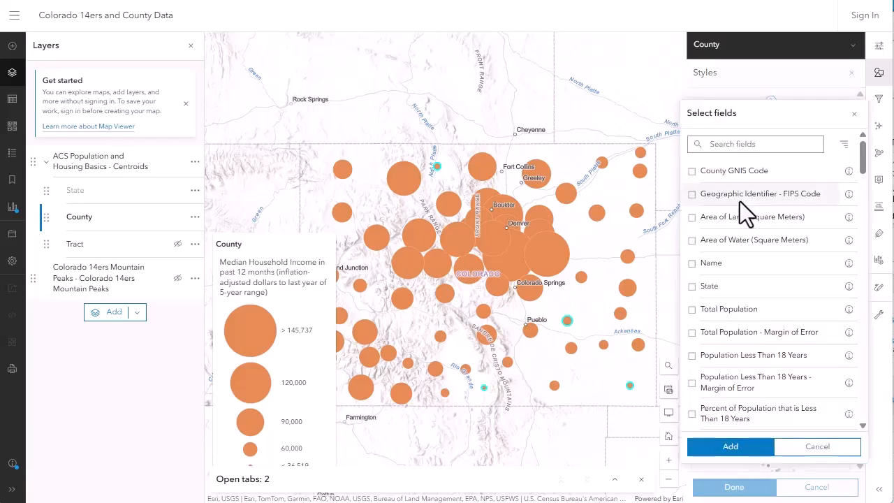
left_click(734, 143)
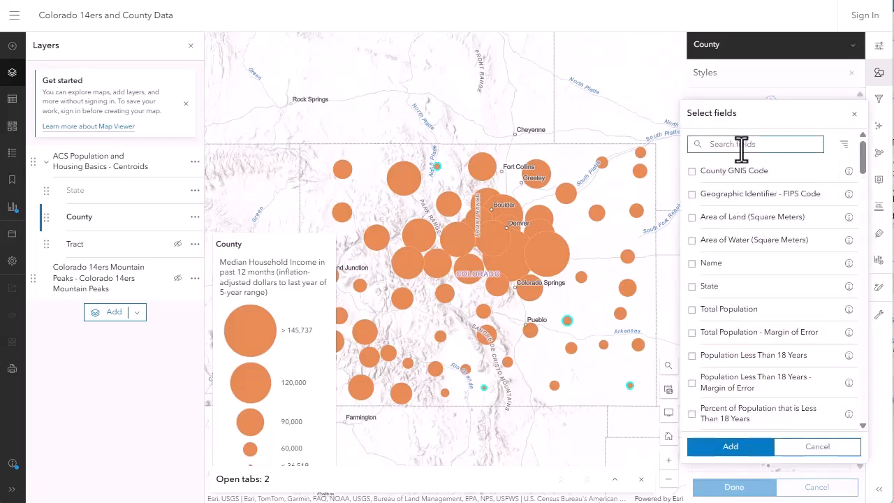
type("value")
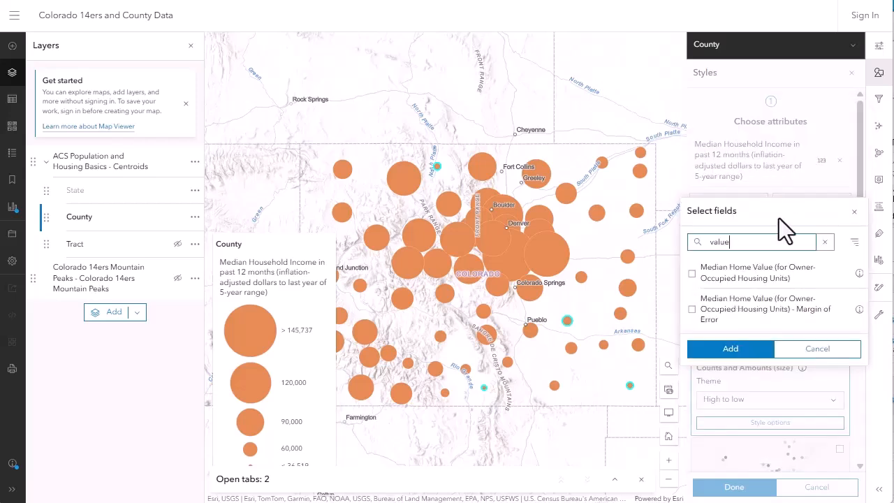
left_click(756, 284)
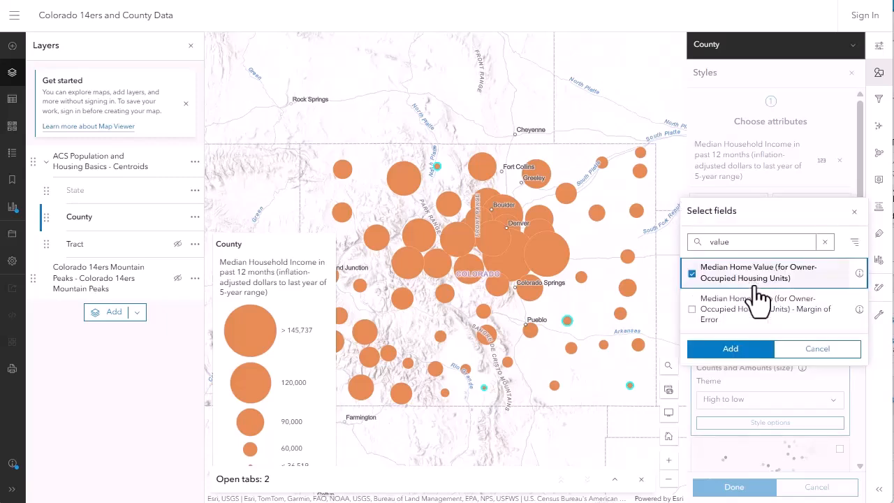
left_click(743, 352)
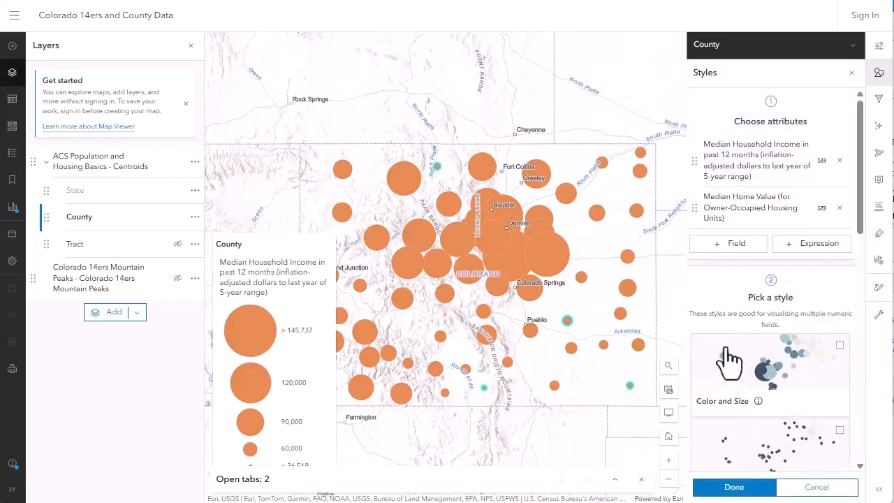
left_click(727, 488)
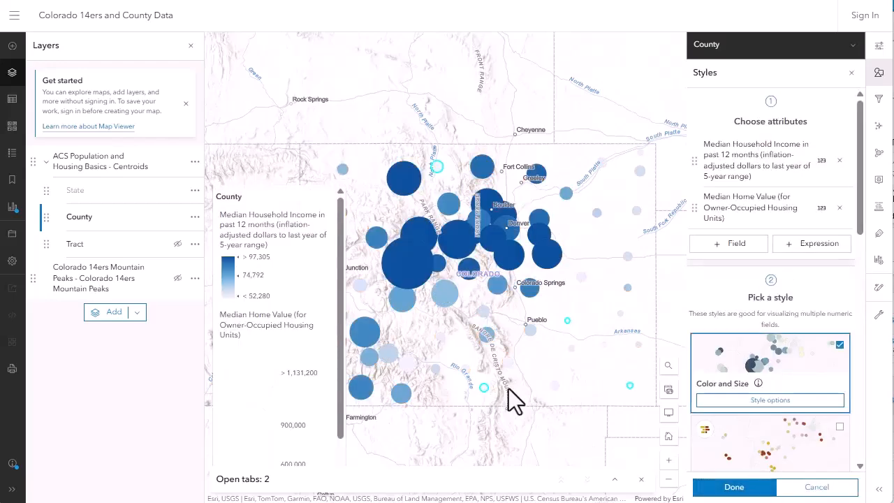
left_click(697, 490)
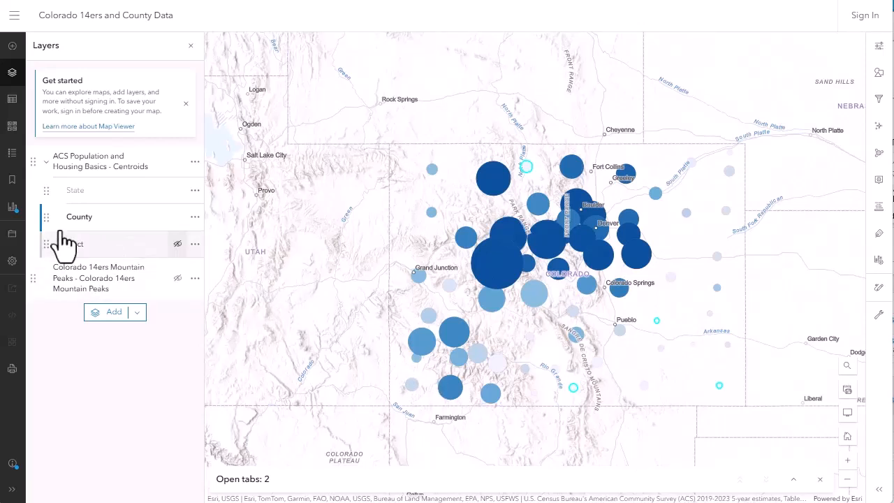
Open the legend and inspect the pop-ups of two large central county symbols on the map.
left_click(12, 155)
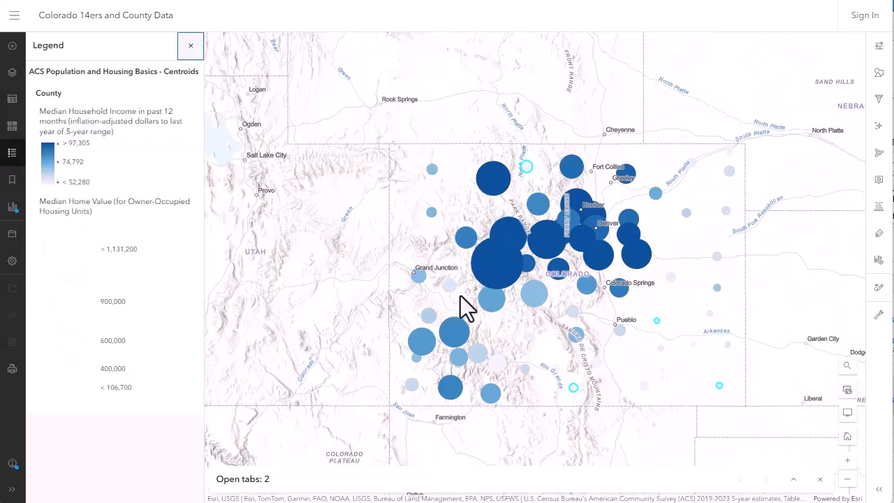
left_click(495, 259)
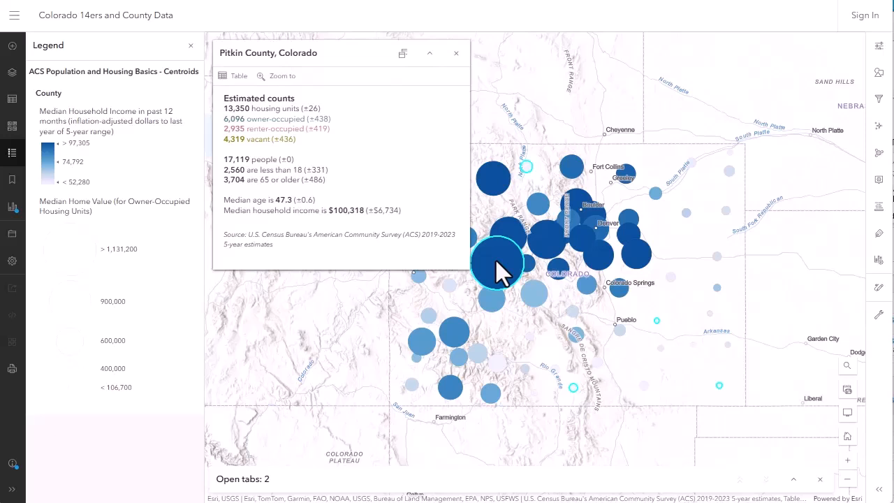
left_click(549, 241)
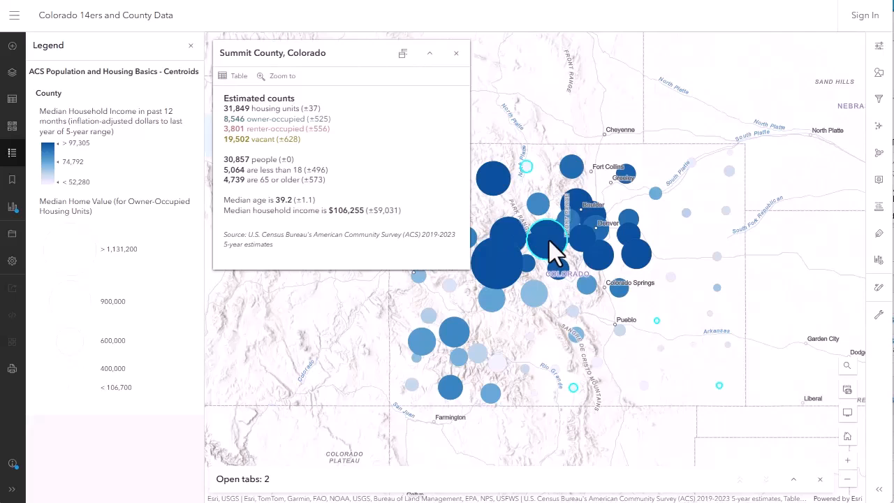